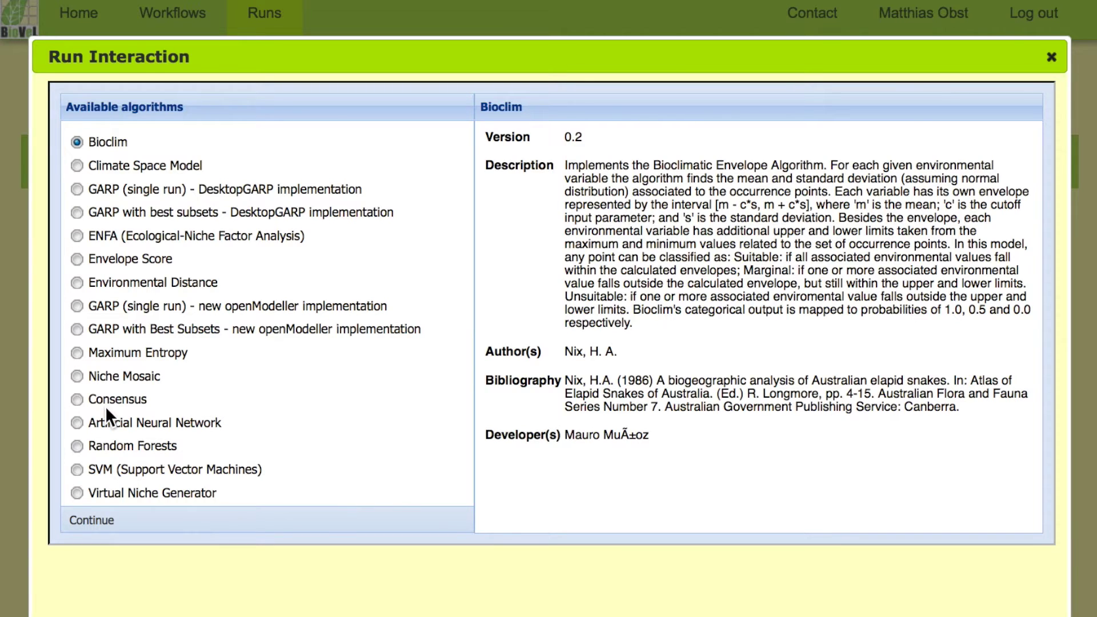
# Step: Pick Maximum Entropy as the algorithm after comparing it with GARP with Best Subsets, and submit
pyautogui.click(76, 352)
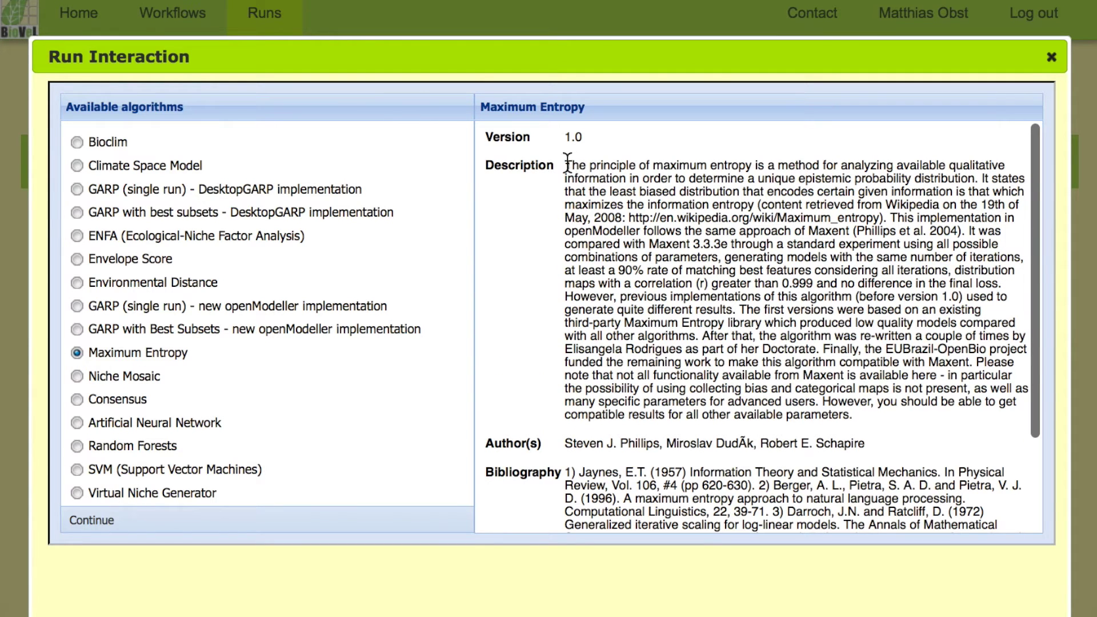
pyautogui.moveTo(566, 165); pyautogui.dragTo(906, 427)
pyautogui.scroll(-4, 884, 347)
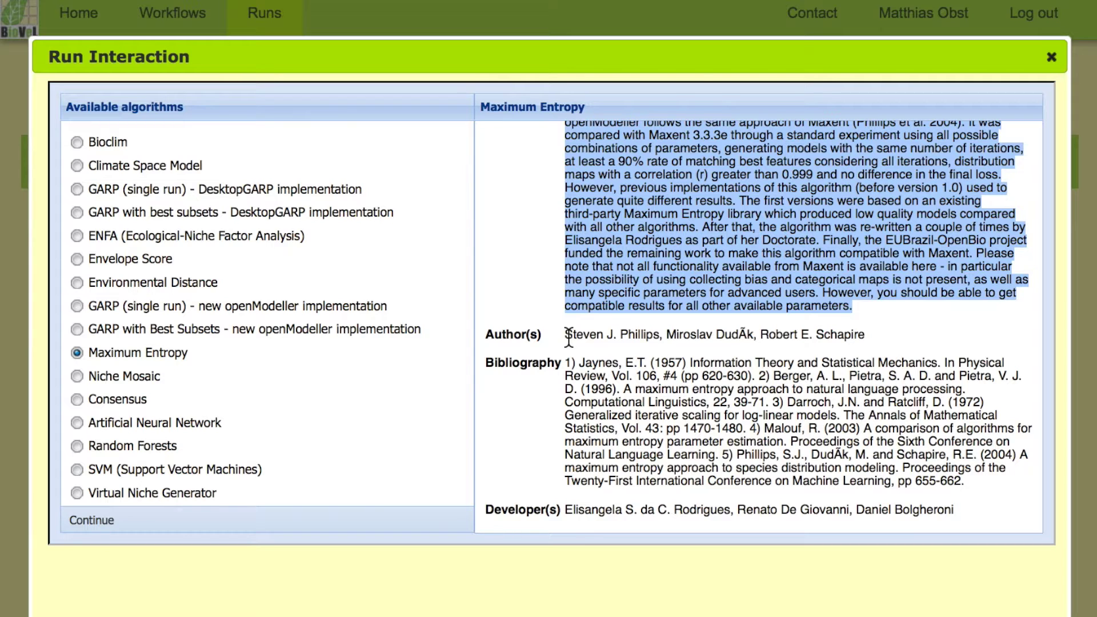
pyautogui.click(77, 329)
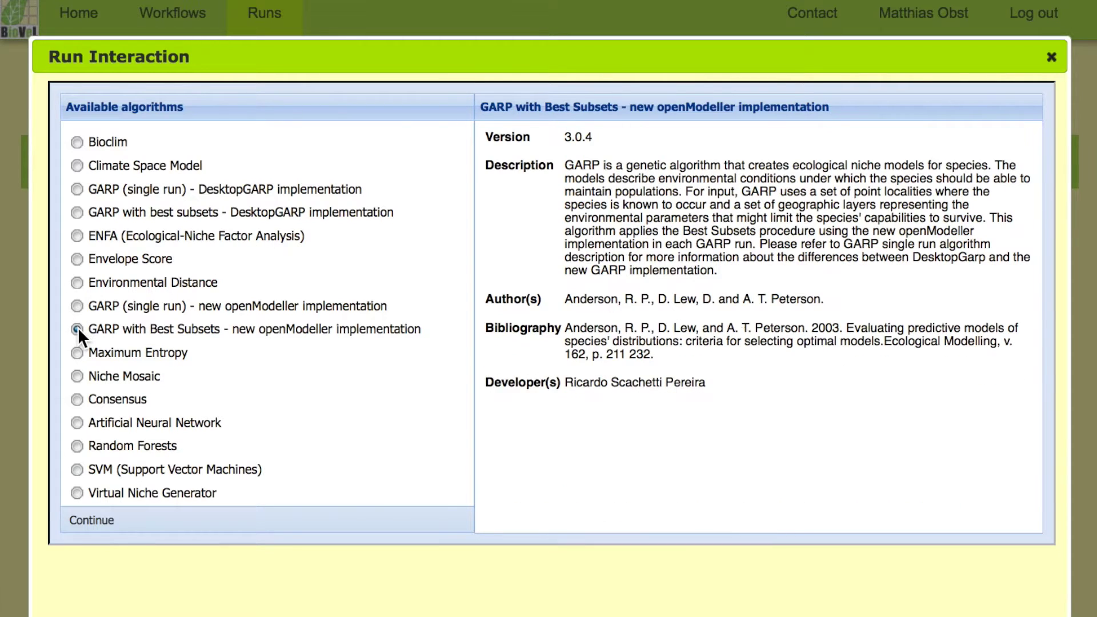
pyautogui.click(77, 353)
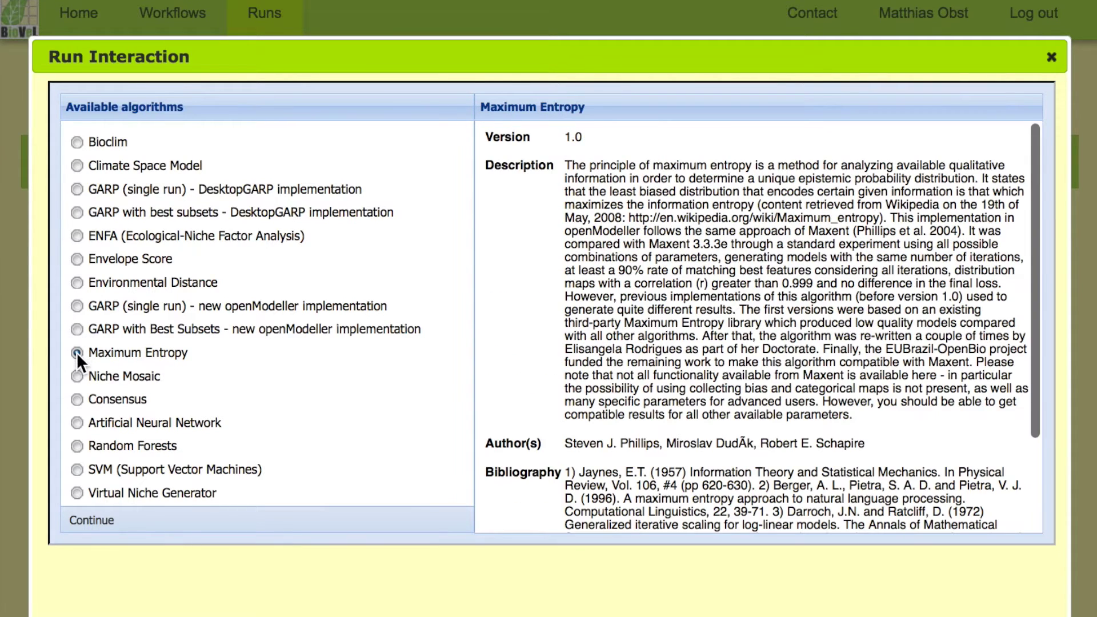
pyautogui.click(98, 526)
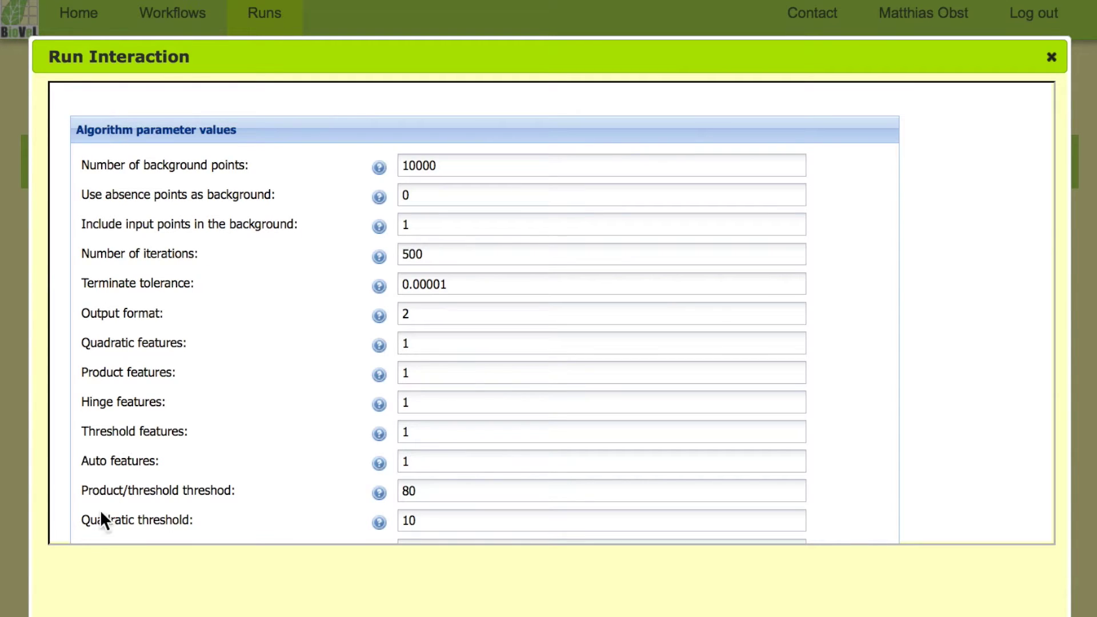
# Step: Check the help notes for background points, absence points, input points and iterations, then submit the defaults
pyautogui.scroll(-2, 923, 404)
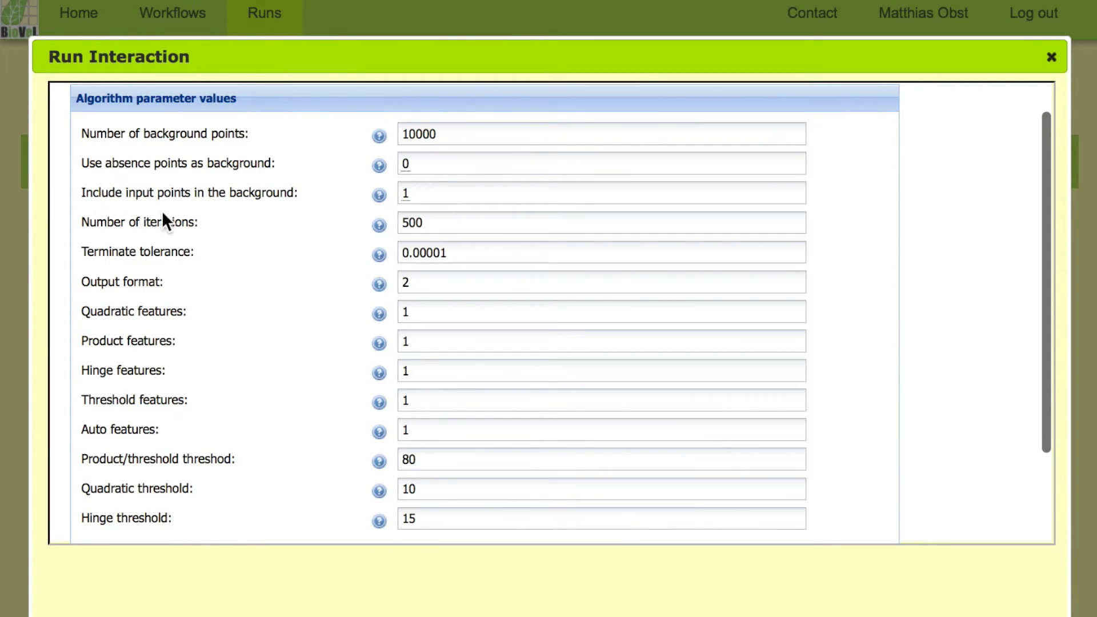
pyautogui.click(379, 140)
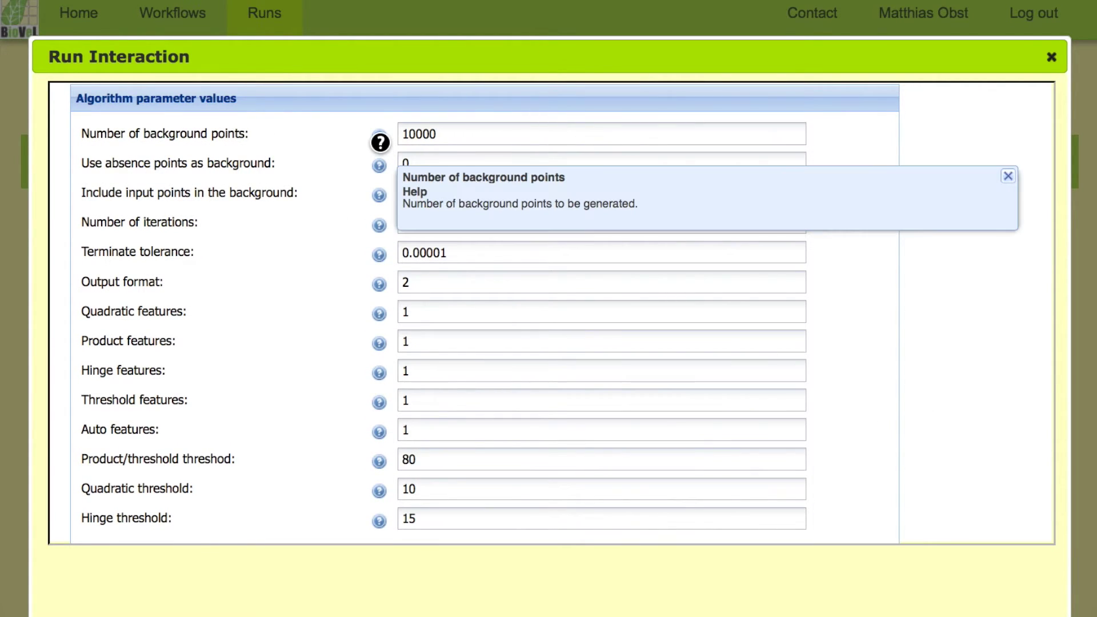
pyautogui.click(380, 165)
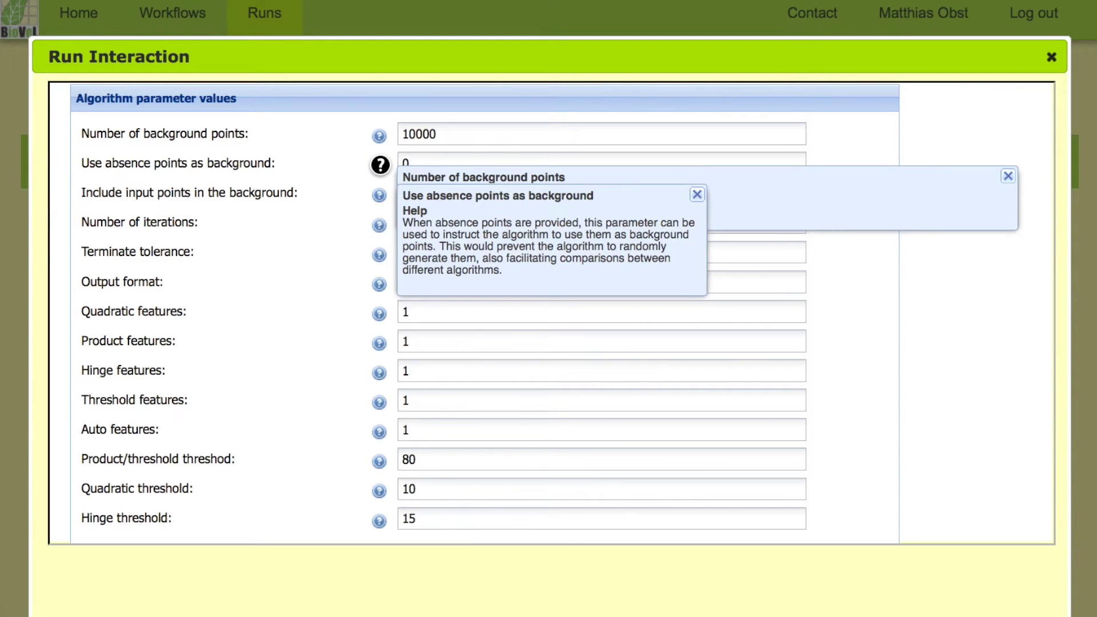
pyautogui.click(377, 195)
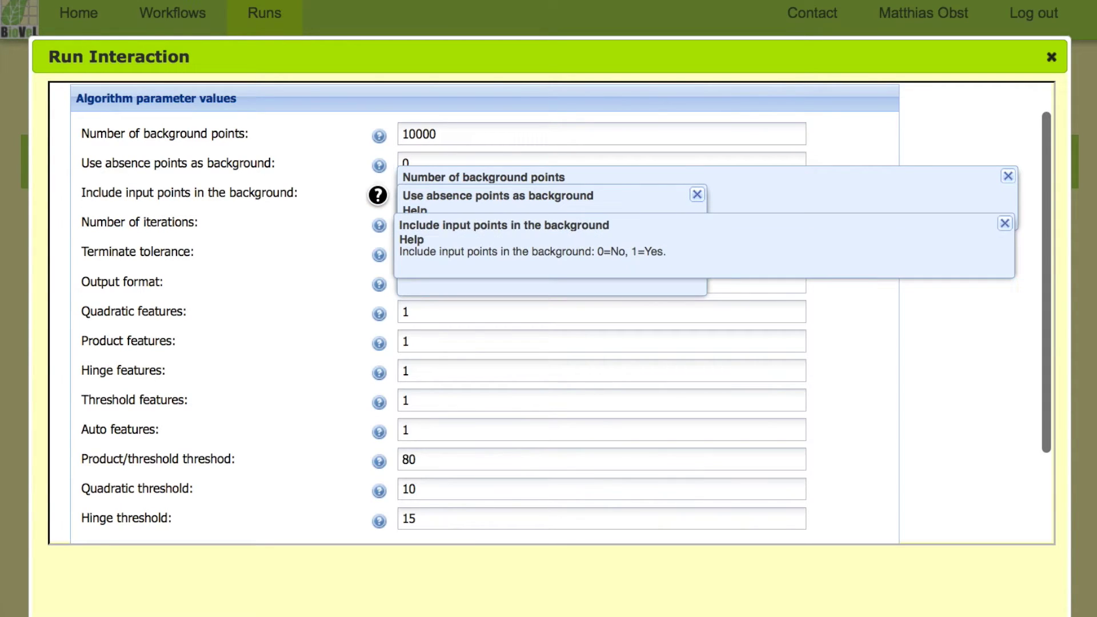
pyautogui.click(377, 222)
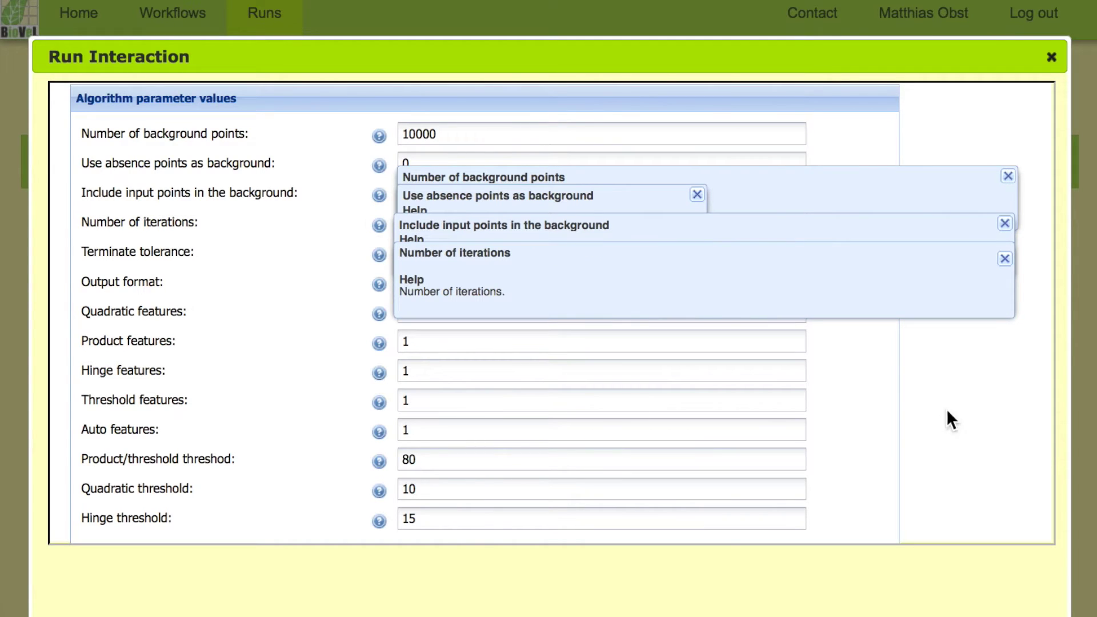
pyautogui.scroll(-4, 948, 412)
pyautogui.click(106, 512)
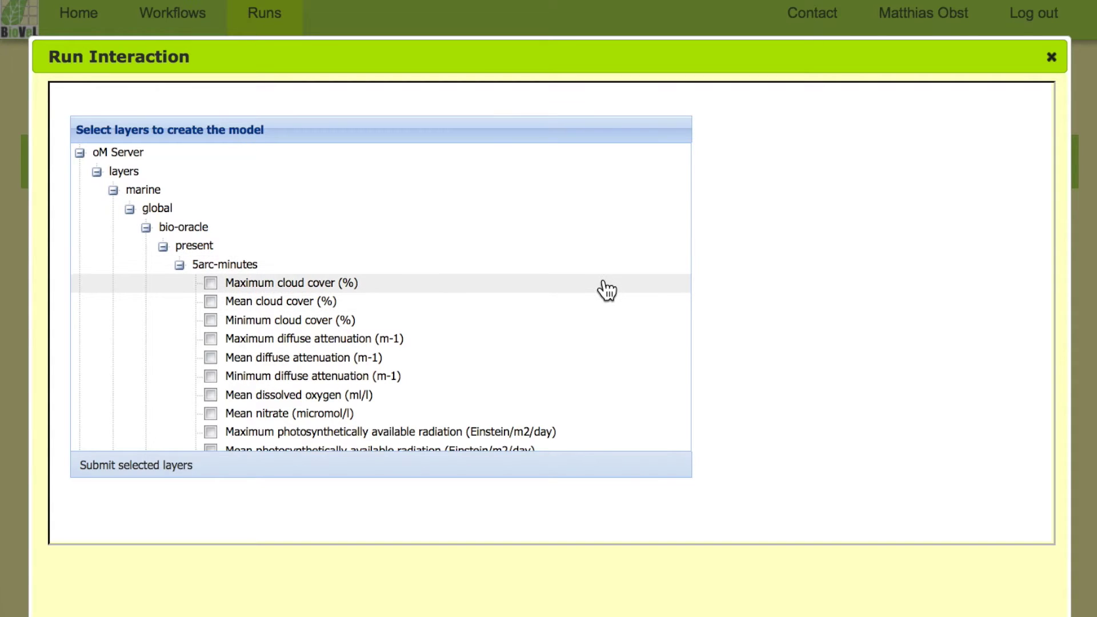
# Step: Collapse the marine and incofish branches and tick the bio 01, bio 12 and bio 05 layers
pyautogui.scroll(-3, 605, 289)
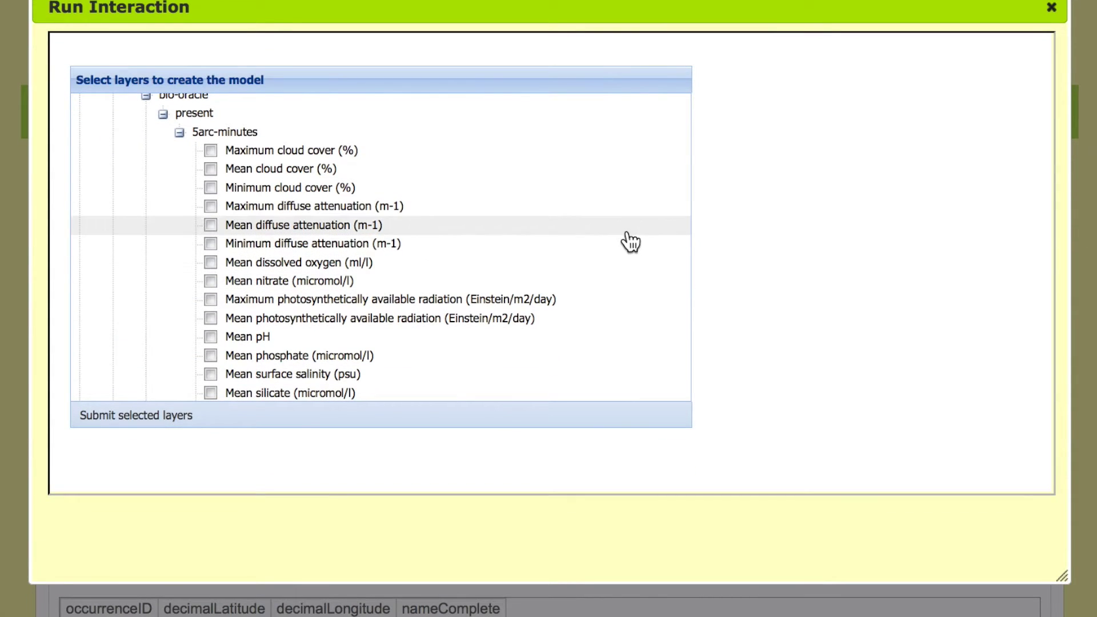
pyautogui.scroll(-1, 629, 240)
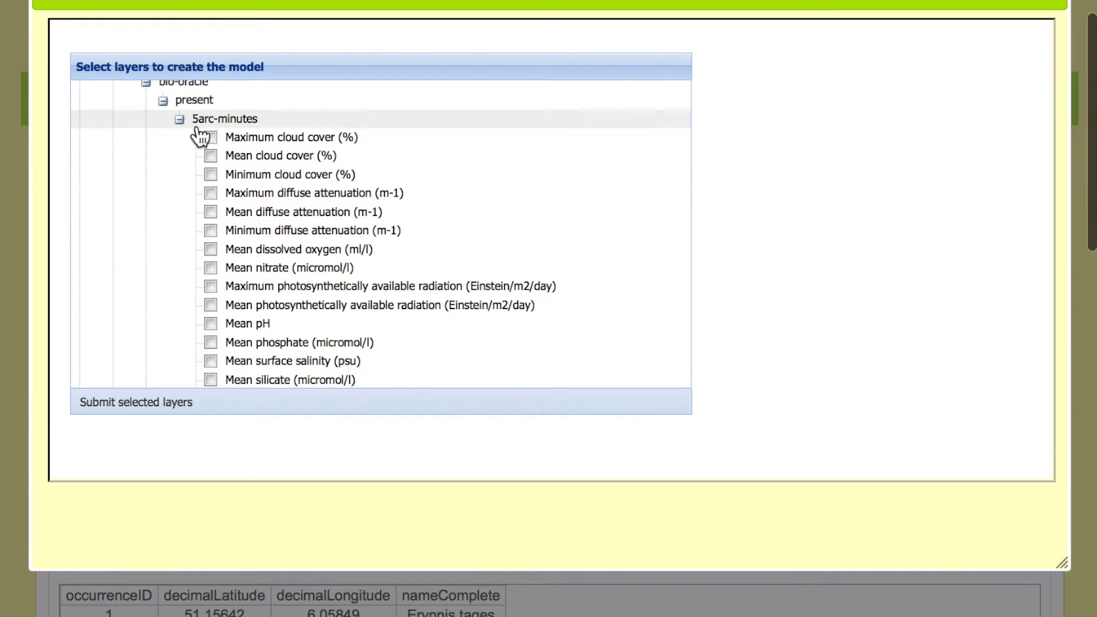
pyautogui.click(180, 120)
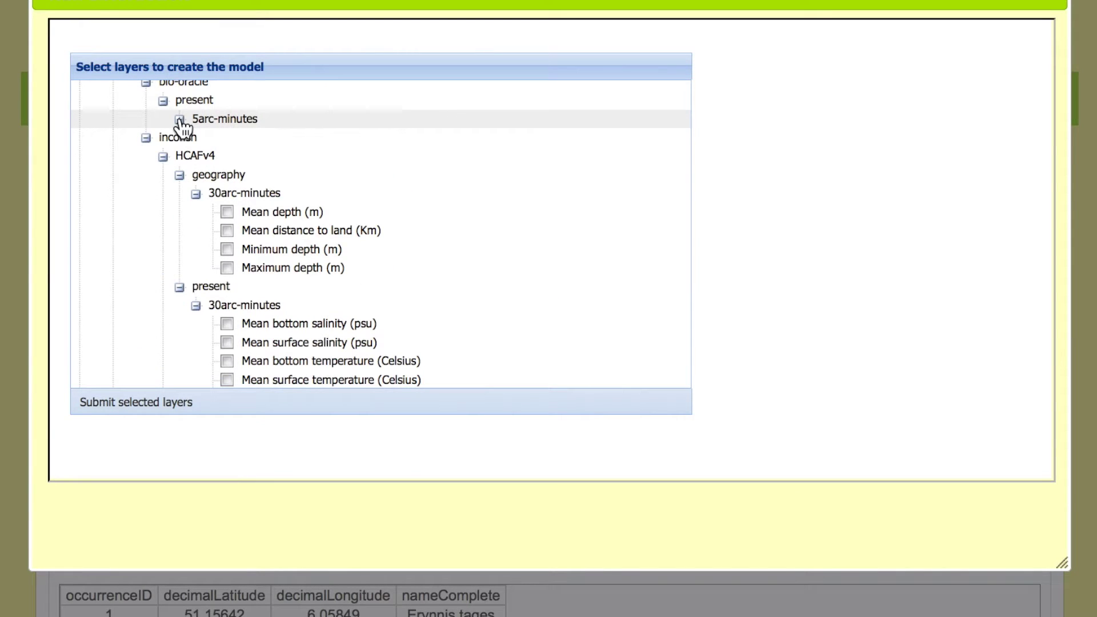
pyautogui.click(146, 139)
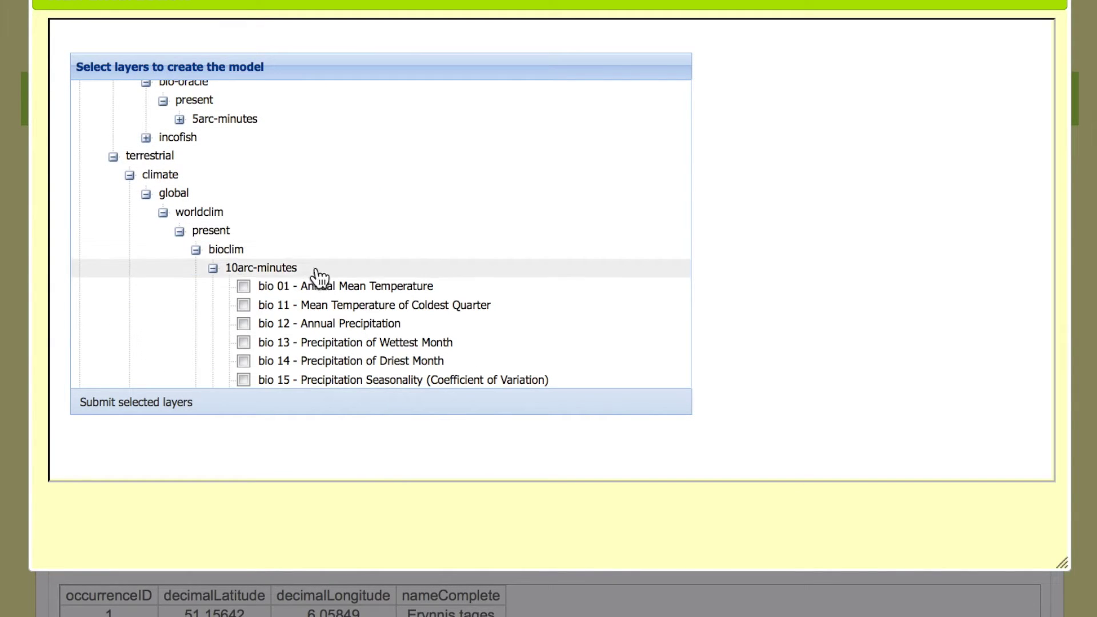
pyautogui.click(244, 286)
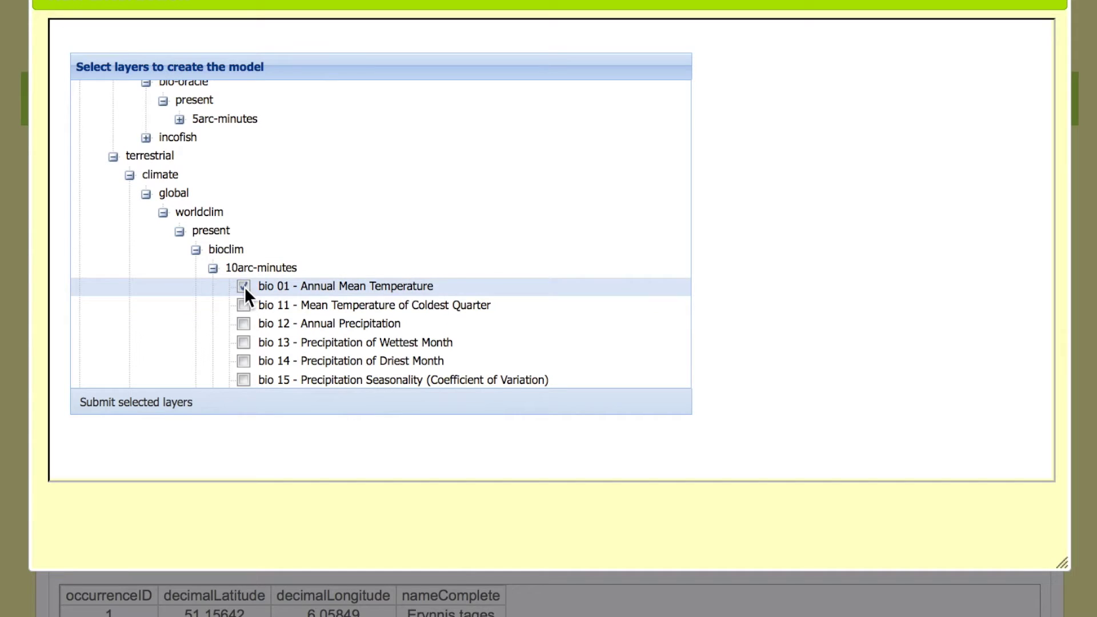
pyautogui.click(242, 323)
pyautogui.scroll(-15, 624, 264)
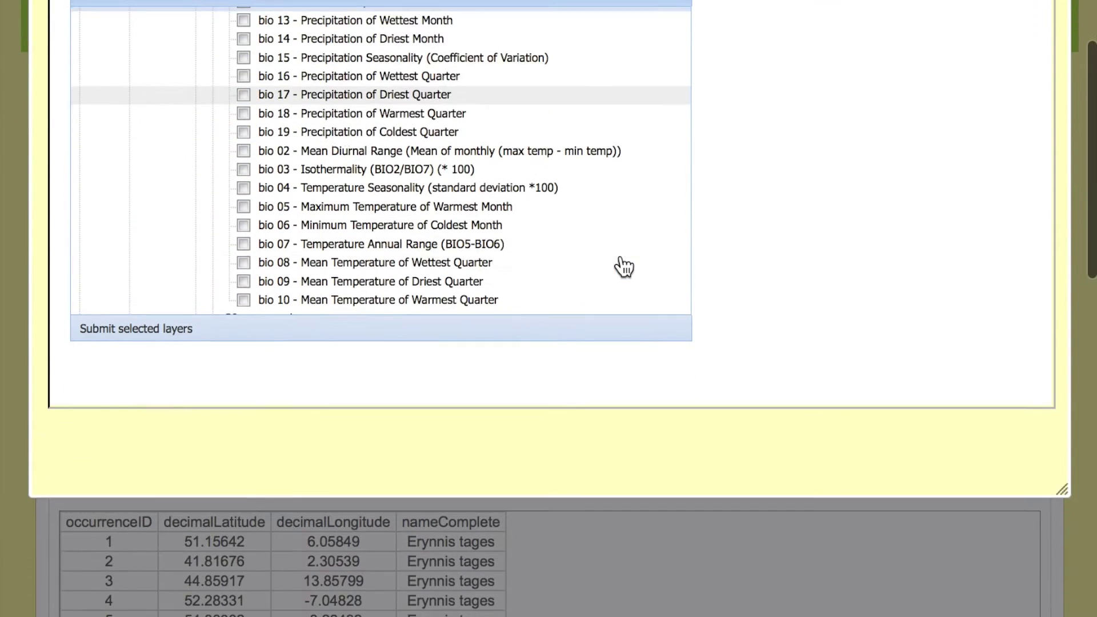
pyautogui.scroll(3, 774, 213)
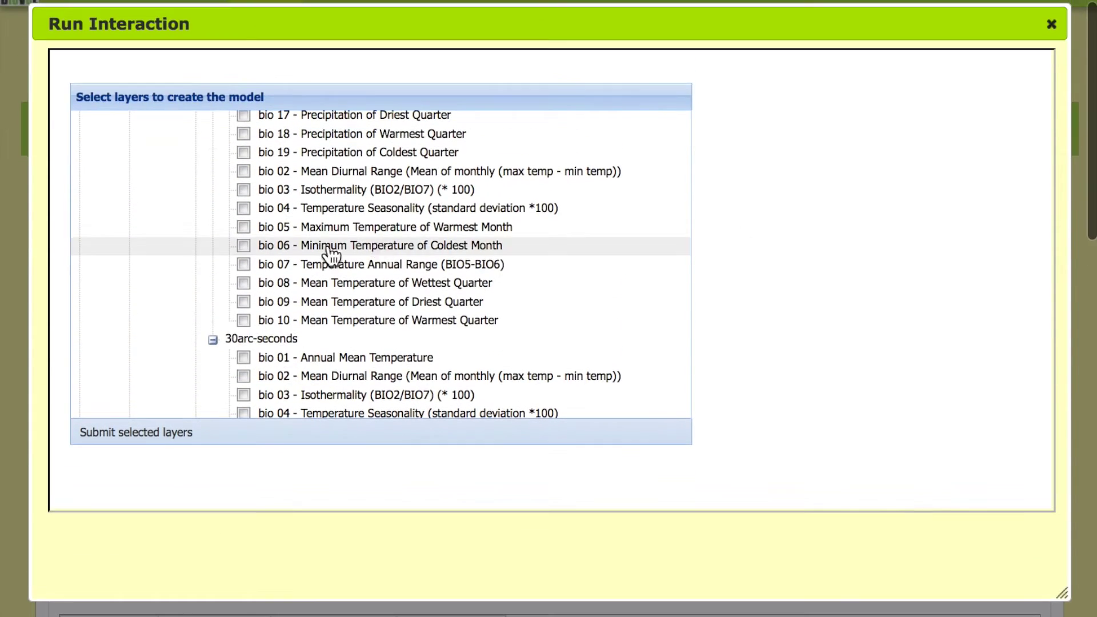
pyautogui.click(242, 228)
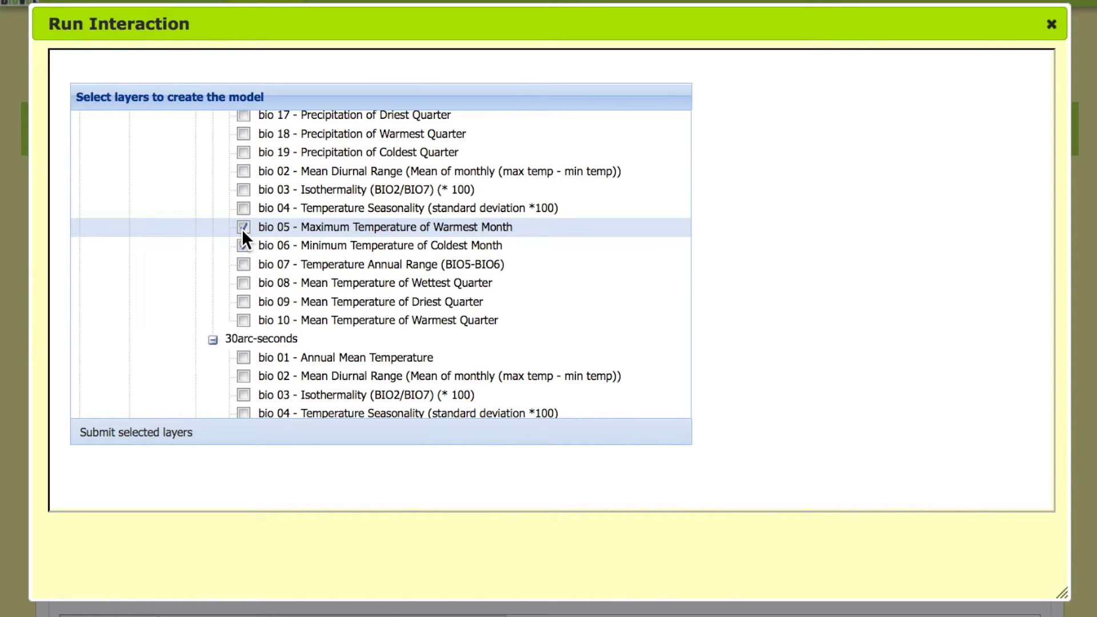
# Step: Add the 10arc-minutes Altitude in meters layer and submit the selected layers
pyautogui.scroll(-8, 636, 238)
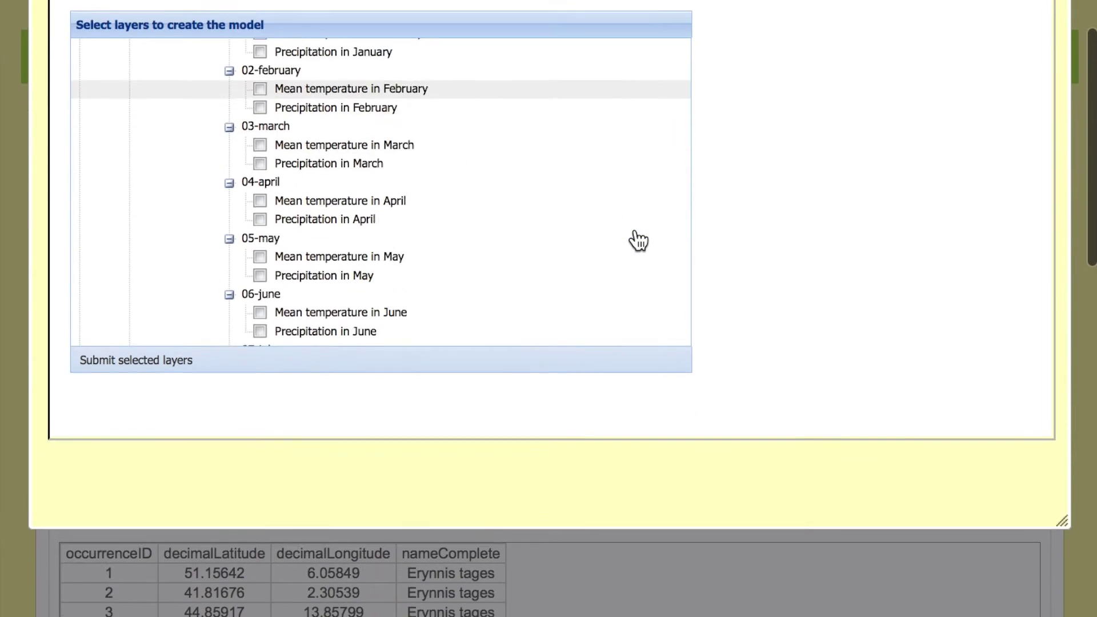
pyautogui.scroll(-10, 637, 238)
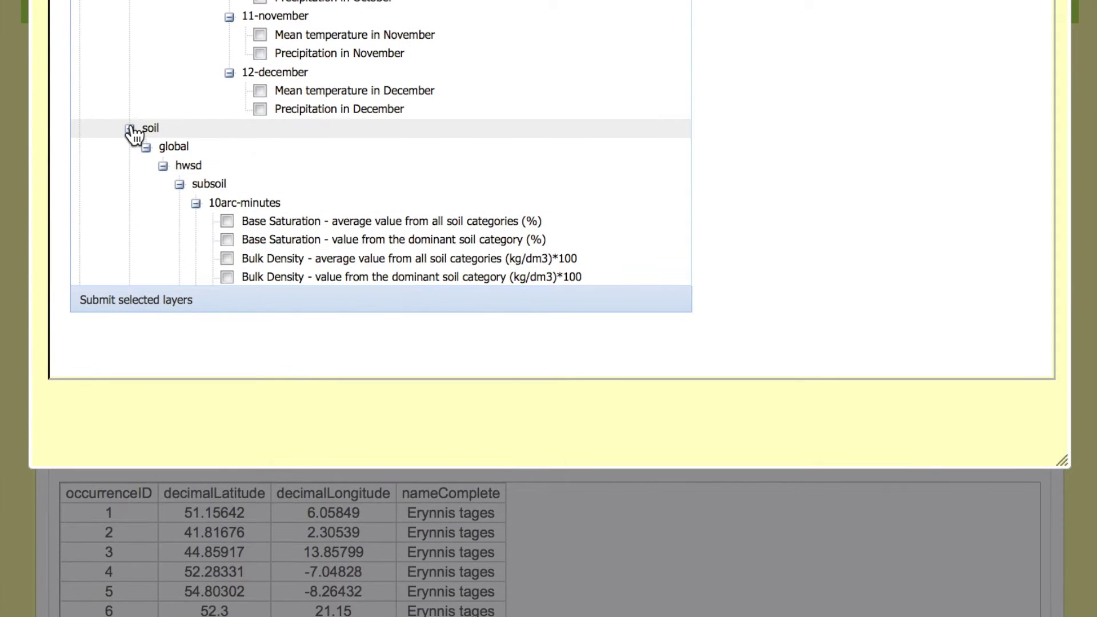
pyautogui.click(131, 129)
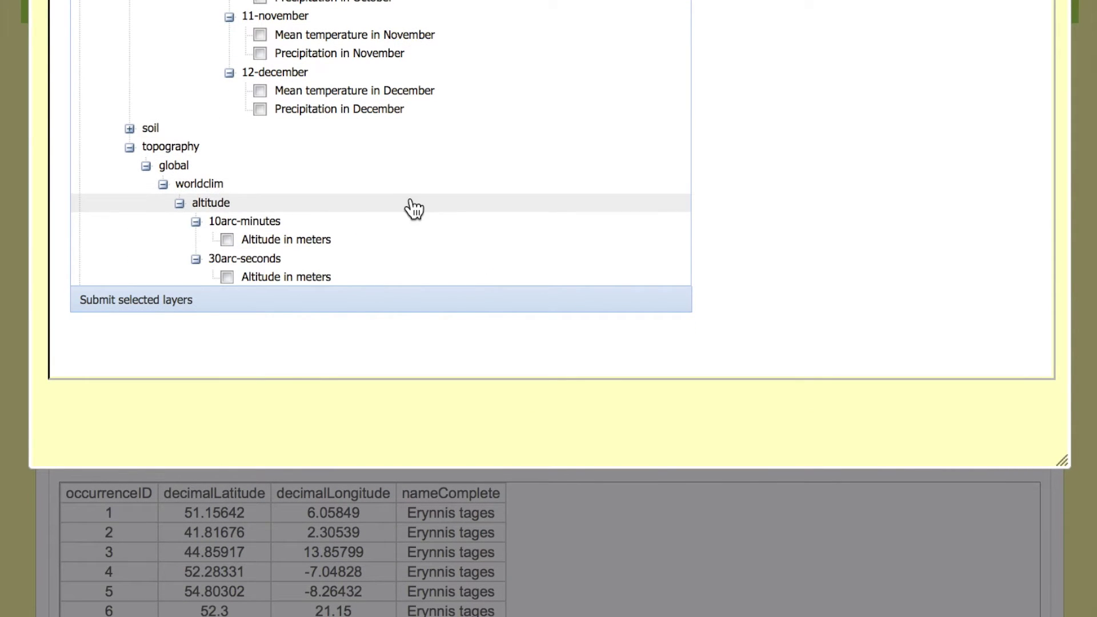
pyautogui.click(227, 239)
pyautogui.scroll(5, 545, 182)
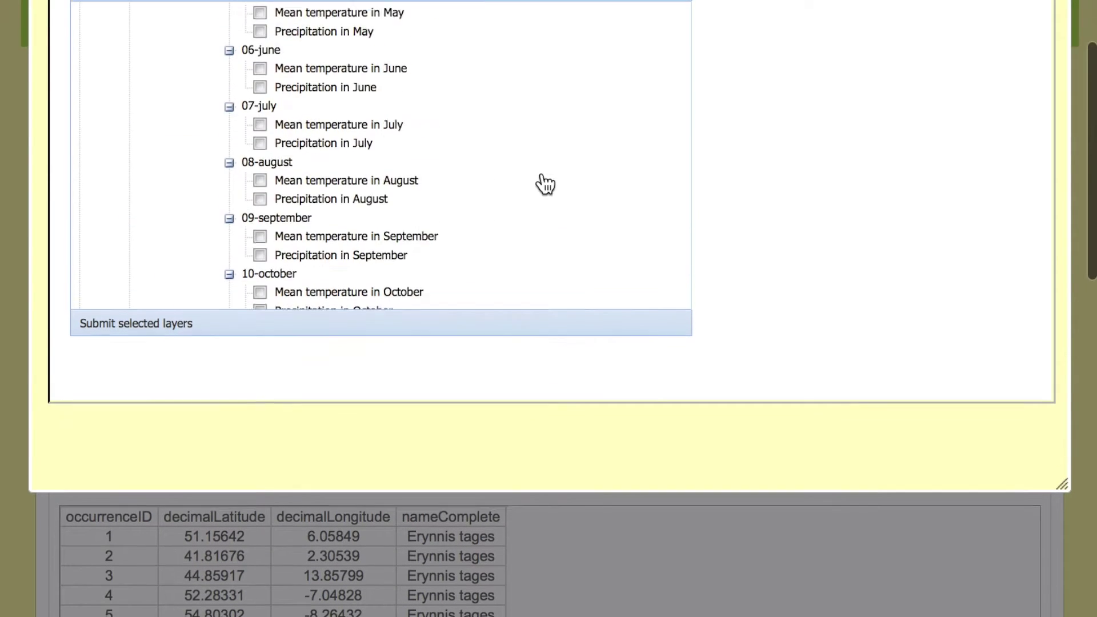
pyautogui.scroll(2, 543, 181)
pyautogui.scroll(-10, 558, 213)
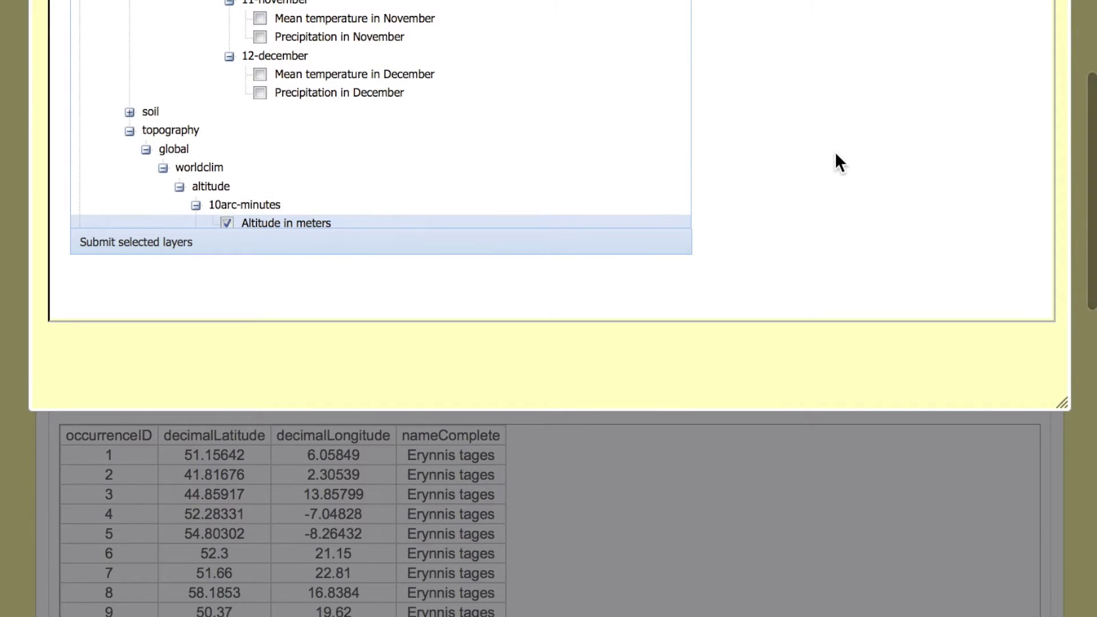
pyautogui.scroll(4, 835, 162)
pyautogui.scroll(-3, 580, 262)
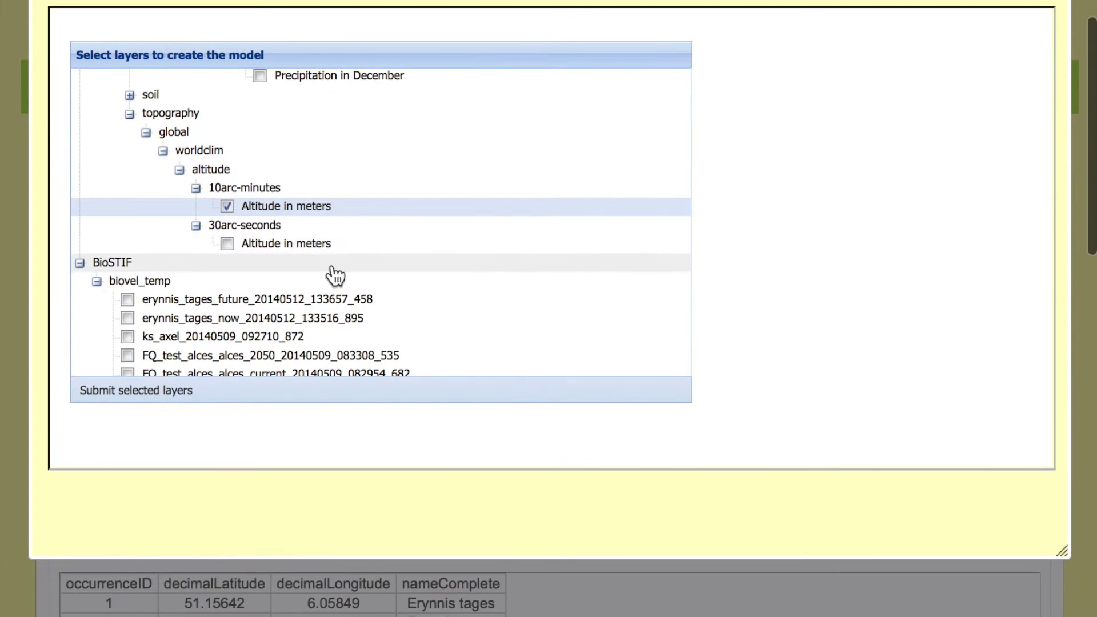
pyautogui.click(226, 205)
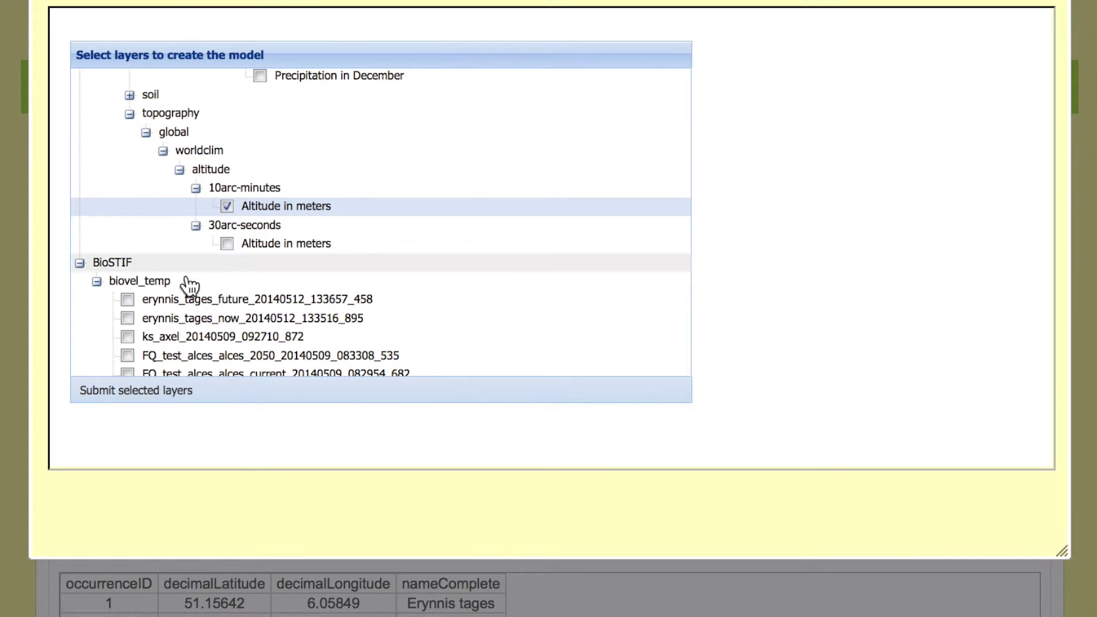
pyautogui.click(154, 400)
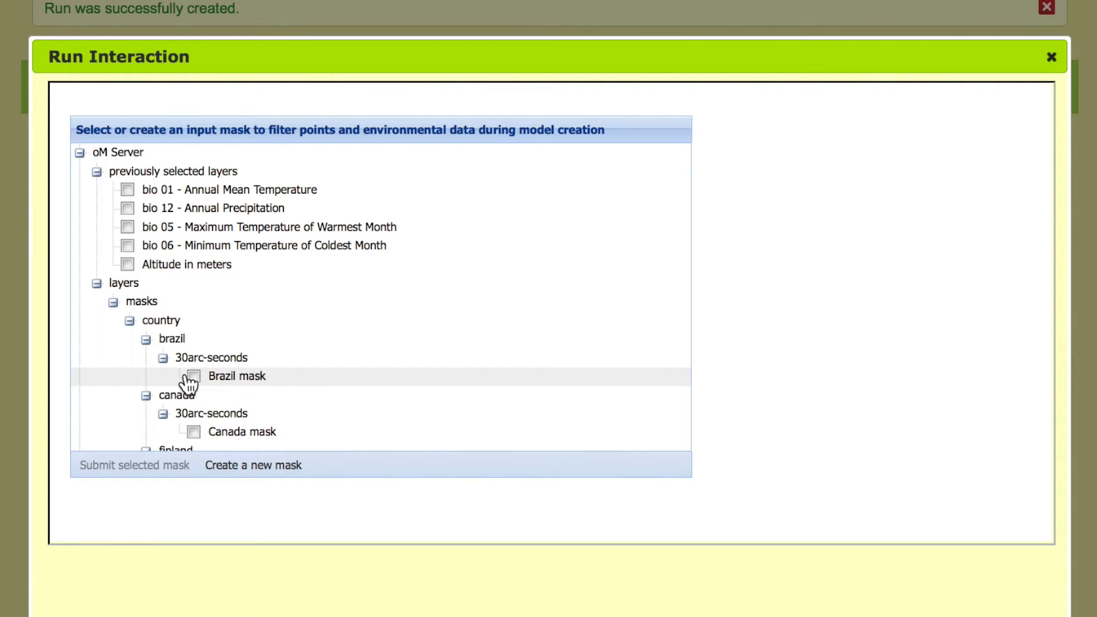
# Step: Collapse the server layers node and choose Create a new mask in BioSTIF
pyautogui.click(97, 284)
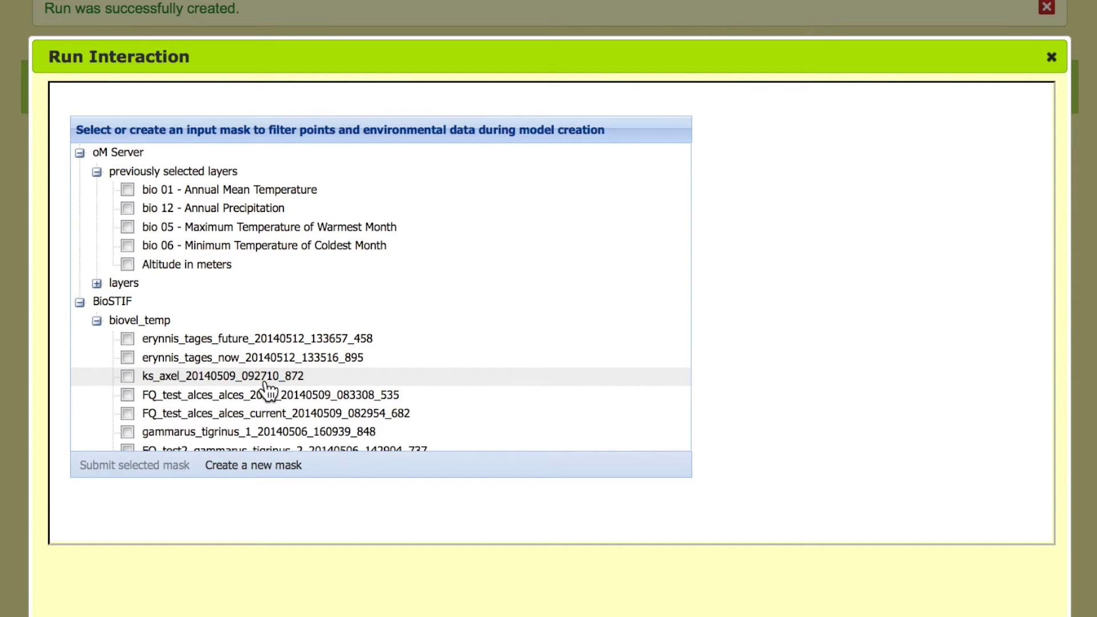
pyautogui.click(263, 467)
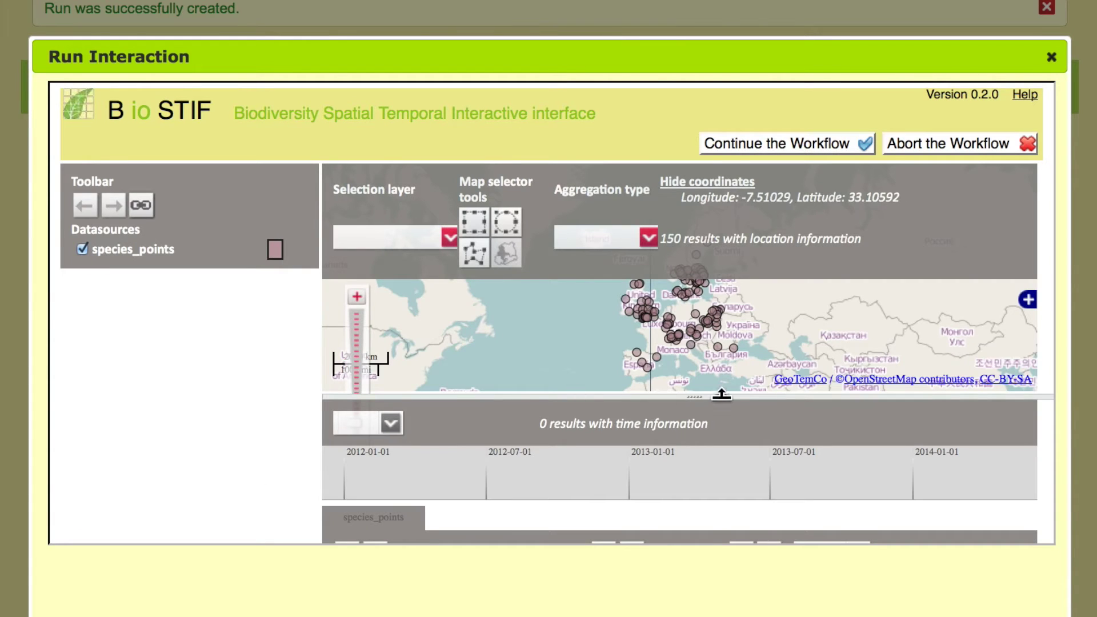
# Step: Draw a four-corner polygon around the European occurrence points on the BioSTIF map
pyautogui.moveTo(696, 392); pyautogui.dragTo(696, 531)
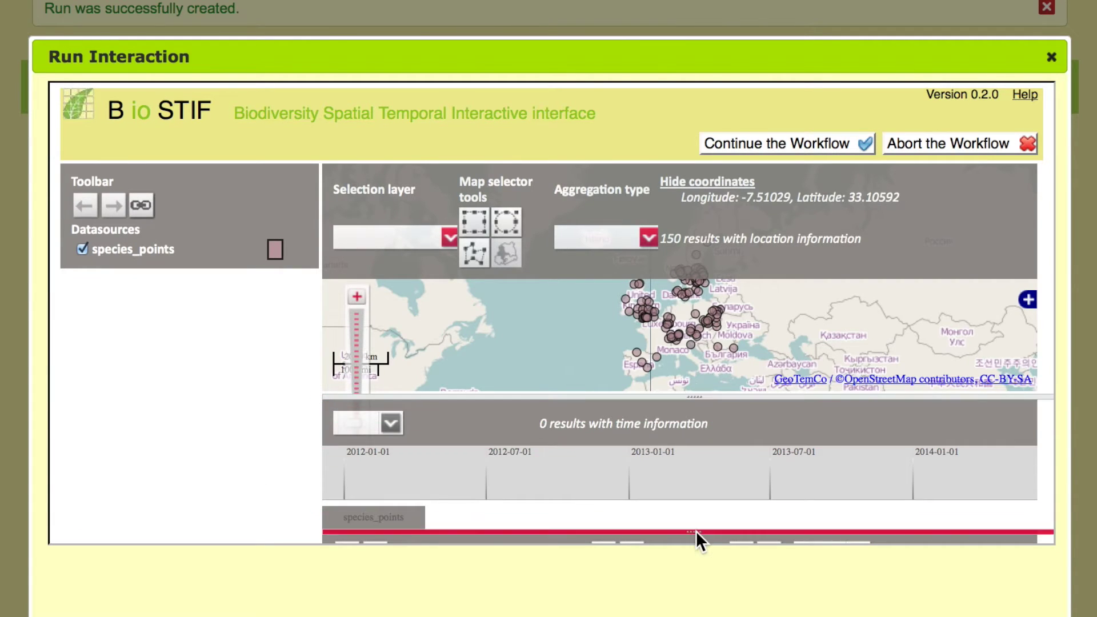
pyautogui.moveTo(720, 436); pyautogui.dragTo(688, 460)
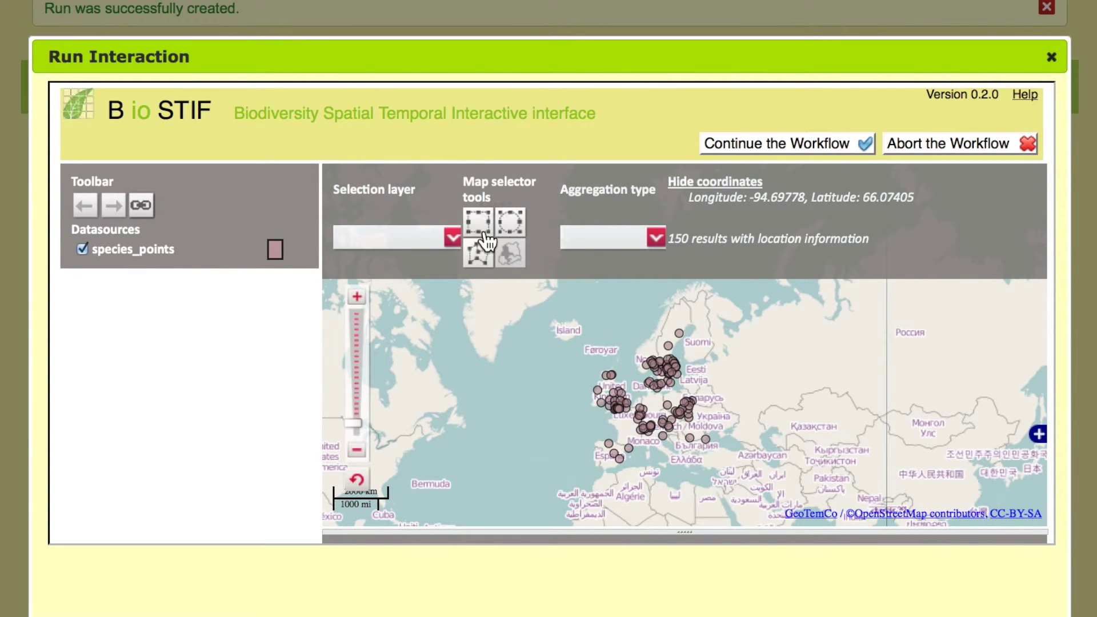
pyautogui.click(478, 253)
pyautogui.click(520, 288)
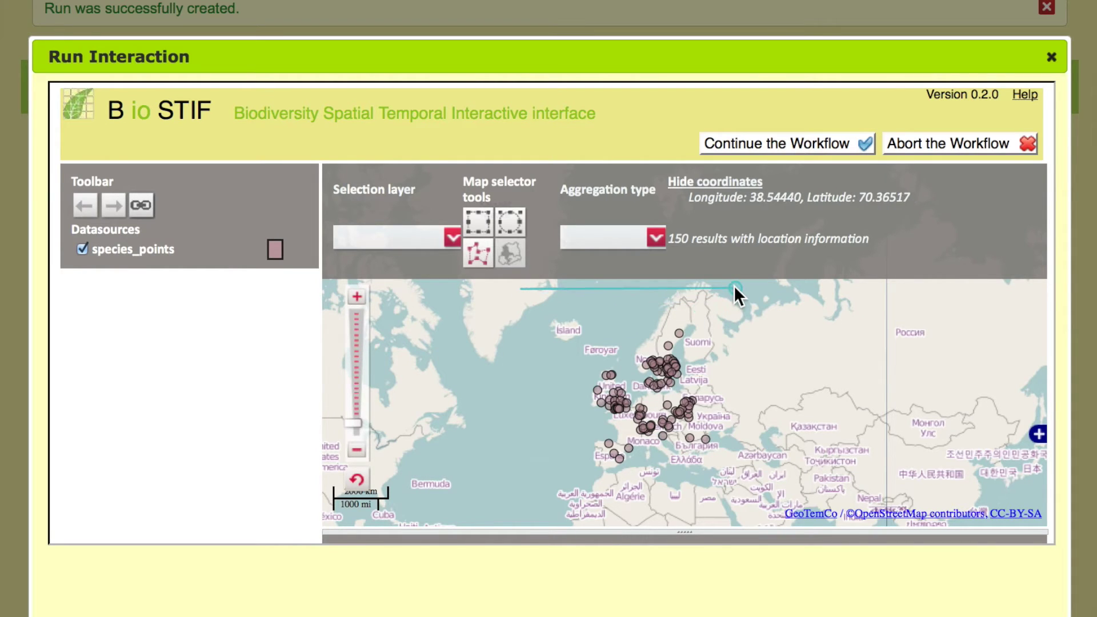
pyautogui.click(733, 285)
pyautogui.click(733, 492)
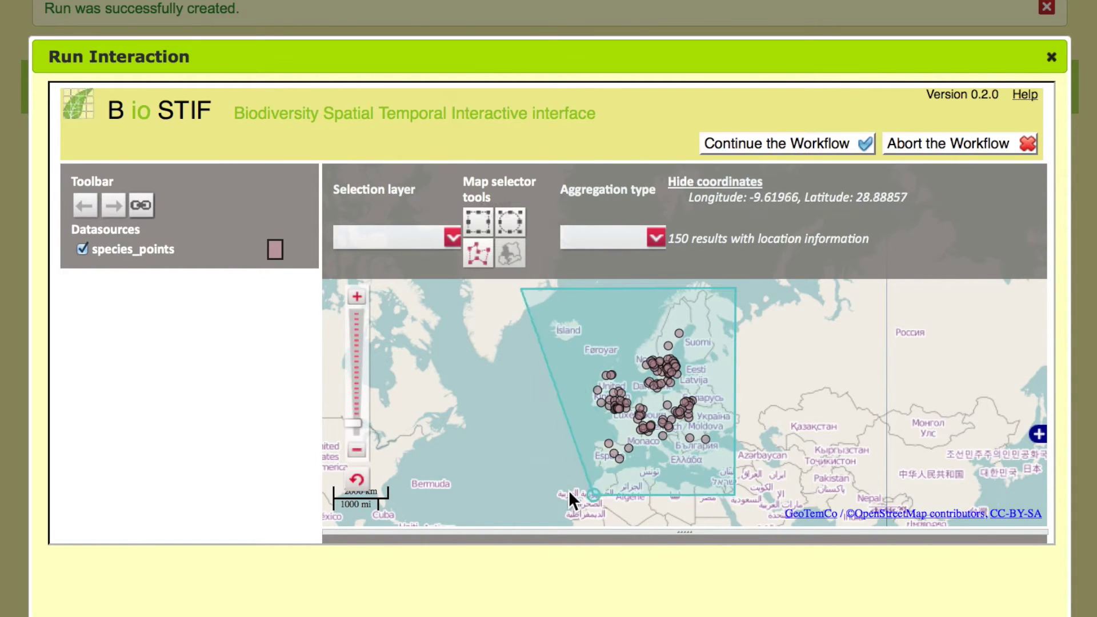
pyautogui.doubleClick(520, 489)
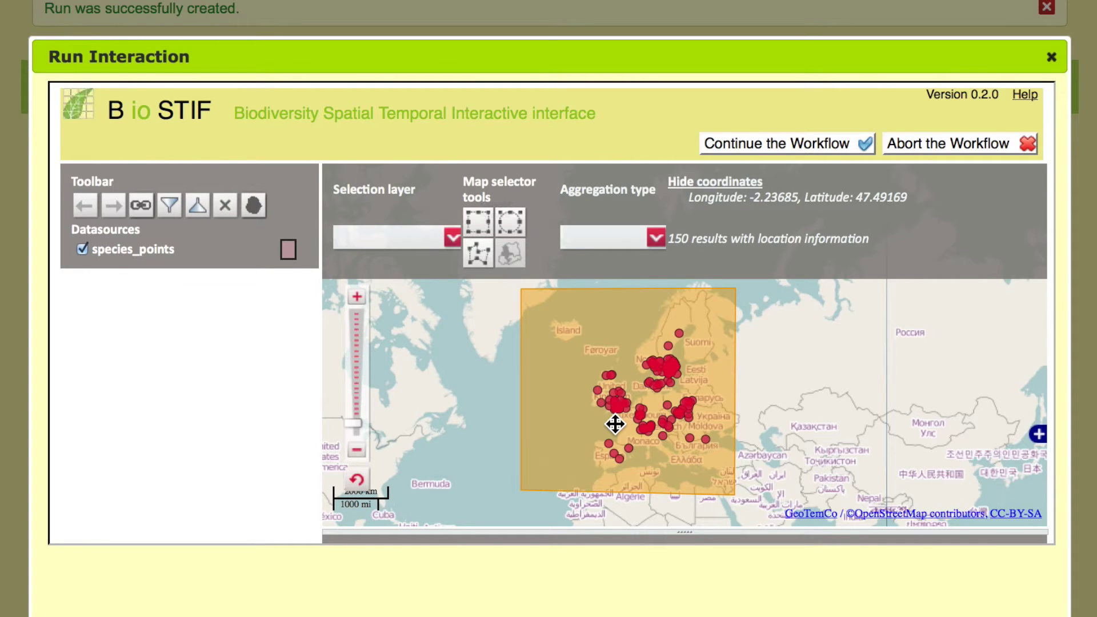
# Step: Create mask layer testMask_run3_600 with resolution 600 and continue the workflow
pyautogui.click(253, 205)
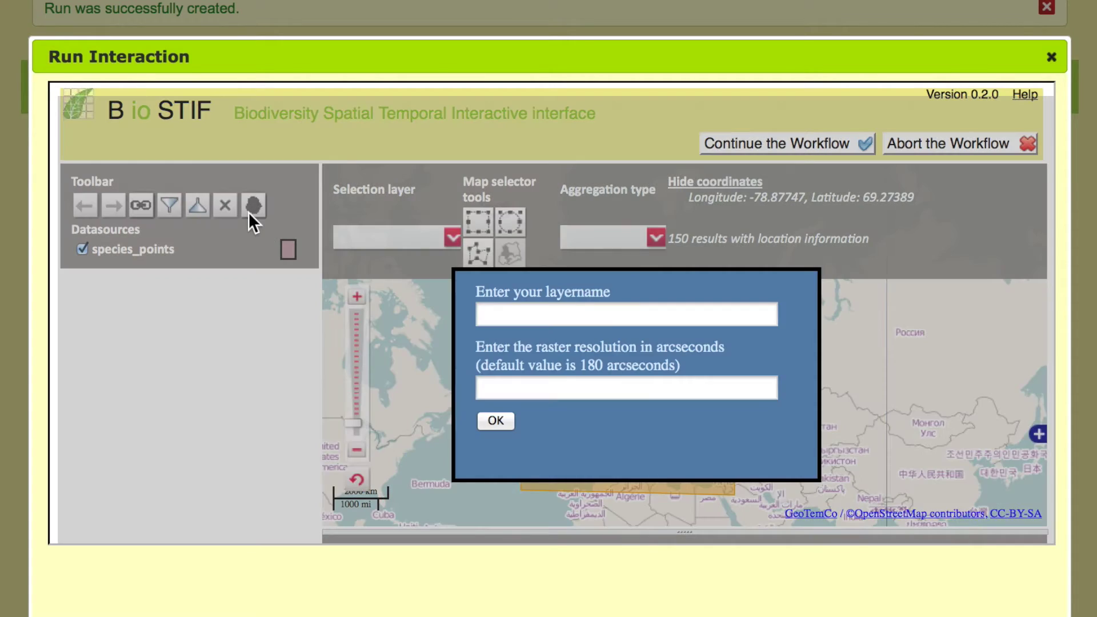
pyautogui.click(524, 313)
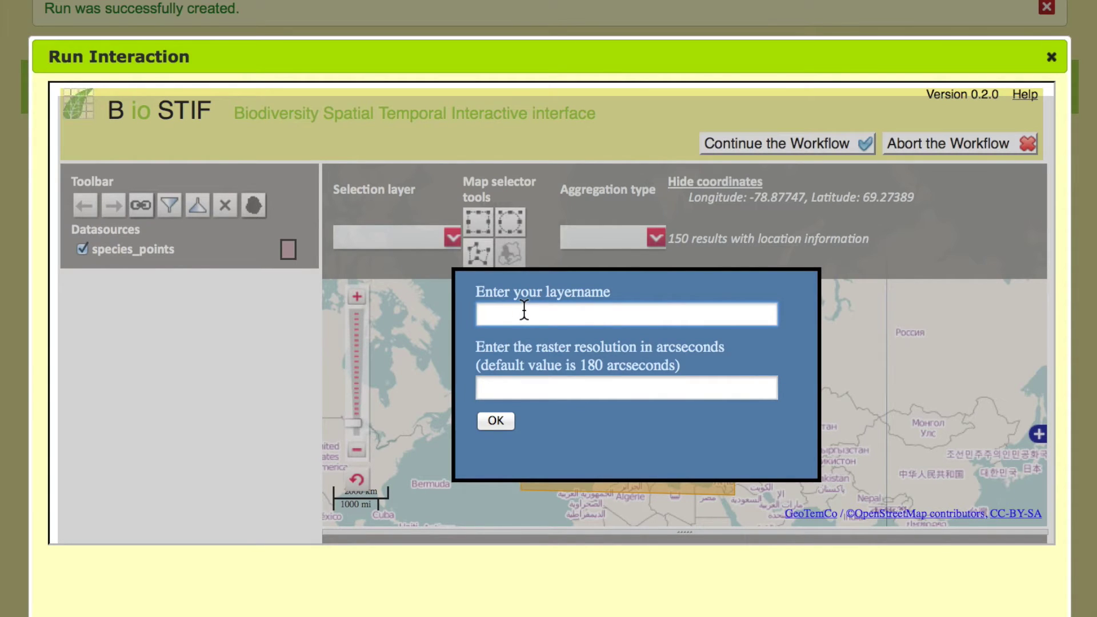
pyautogui.write('testMask_run3')
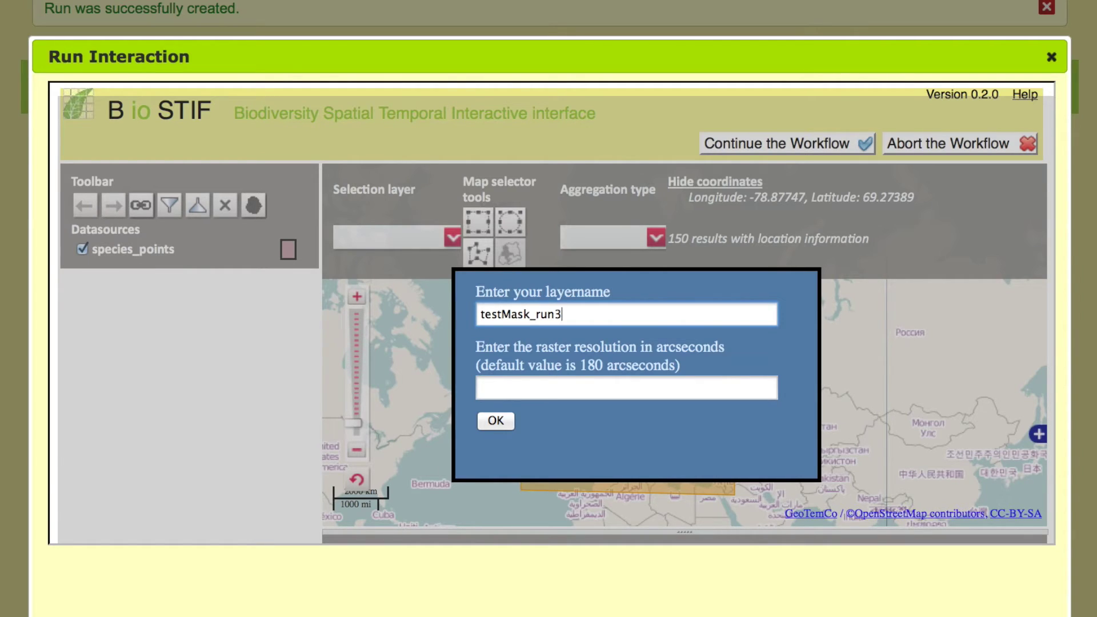
pyautogui.write('_600')
pyautogui.click(597, 391)
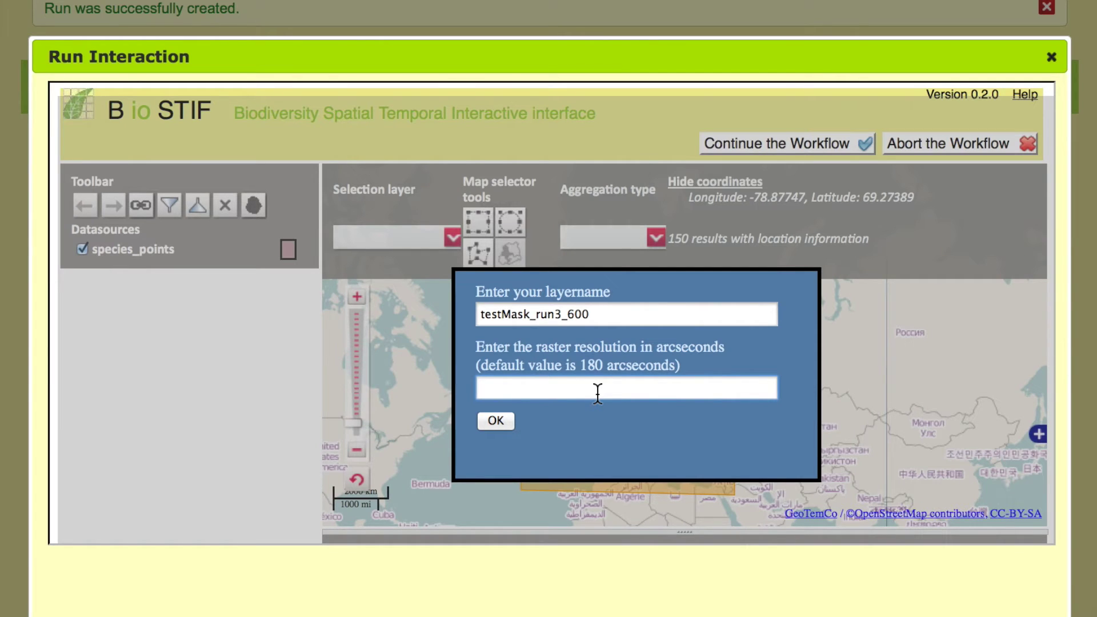
pyautogui.write('600')
pyautogui.click(501, 426)
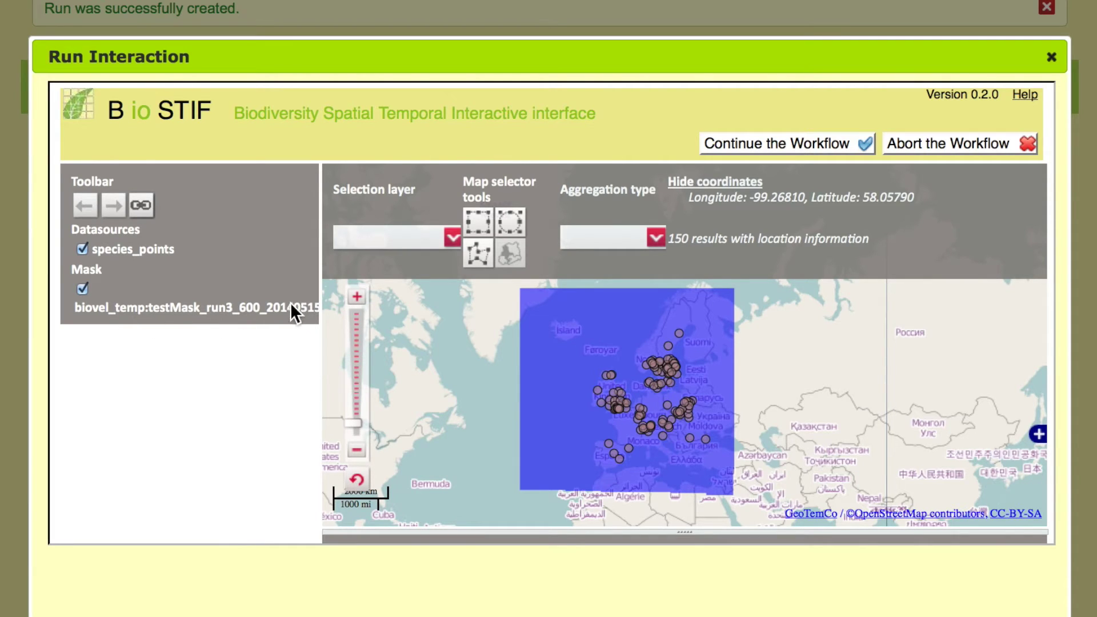
pyautogui.click(729, 137)
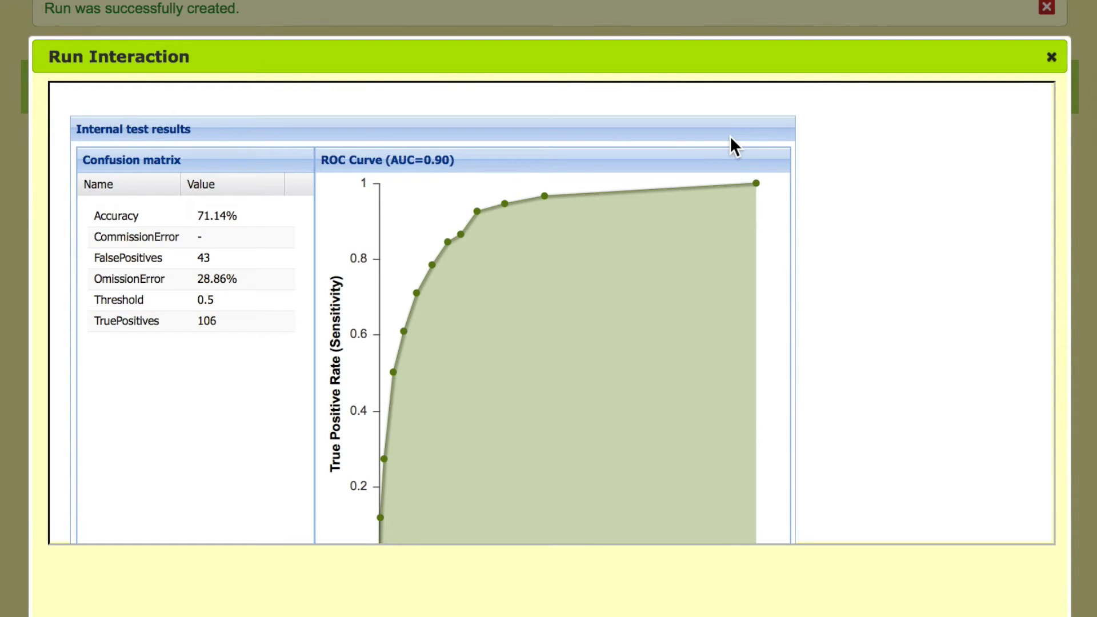
# Step: Look over the confusion matrix and ROC curve (AUC 0.90), then continue
pyautogui.scroll(-3, 891, 212)
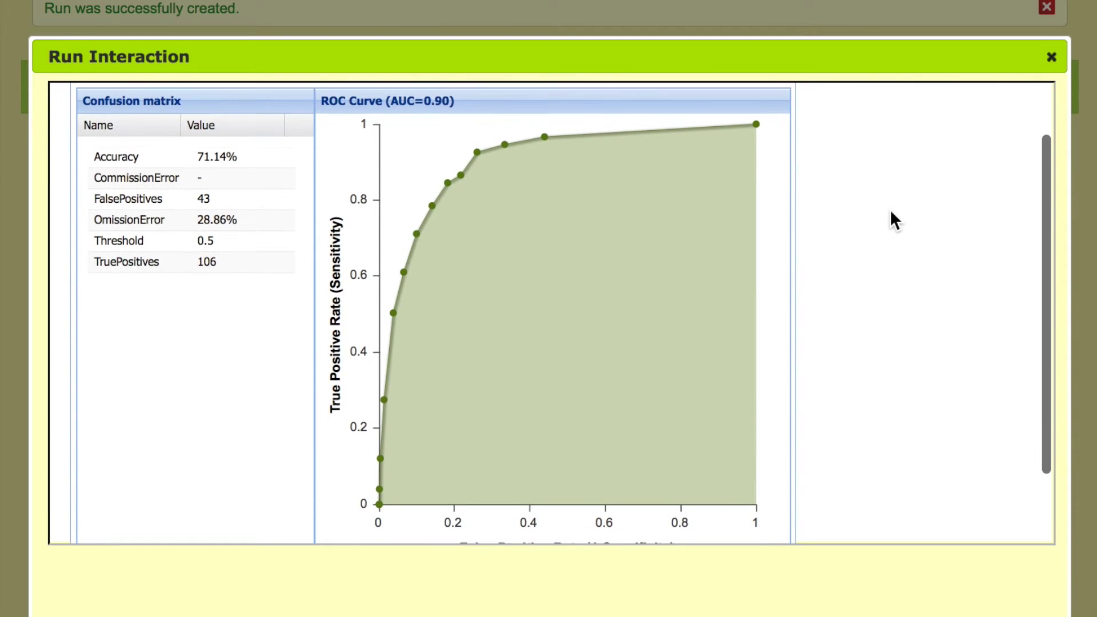
pyautogui.scroll(2, 890, 210)
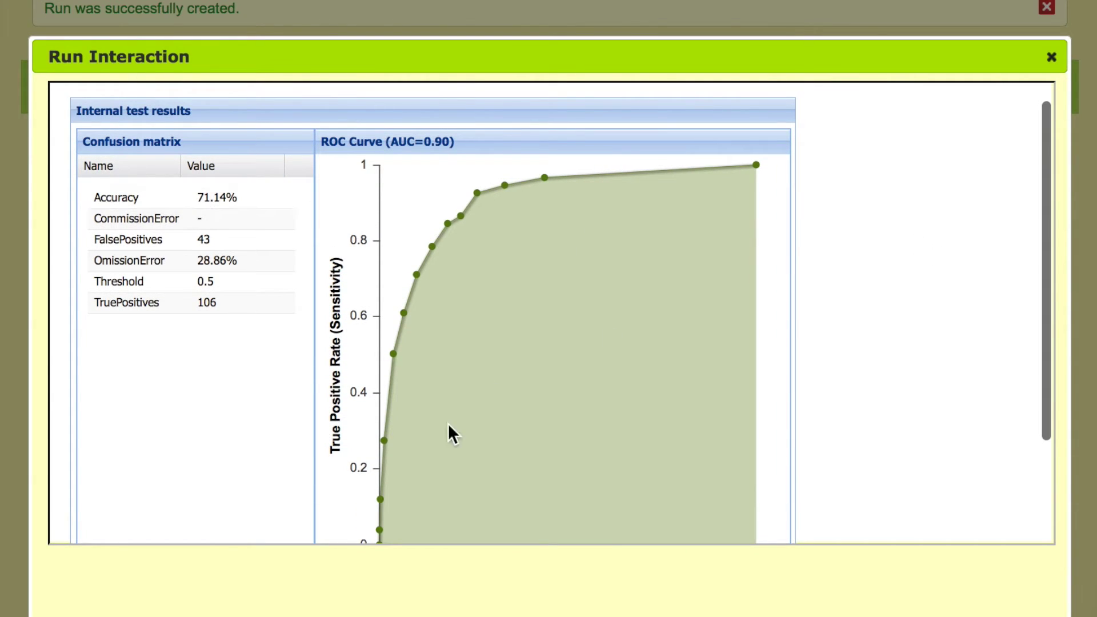
pyautogui.moveTo(407, 357)
pyautogui.scroll(-3, 866, 170)
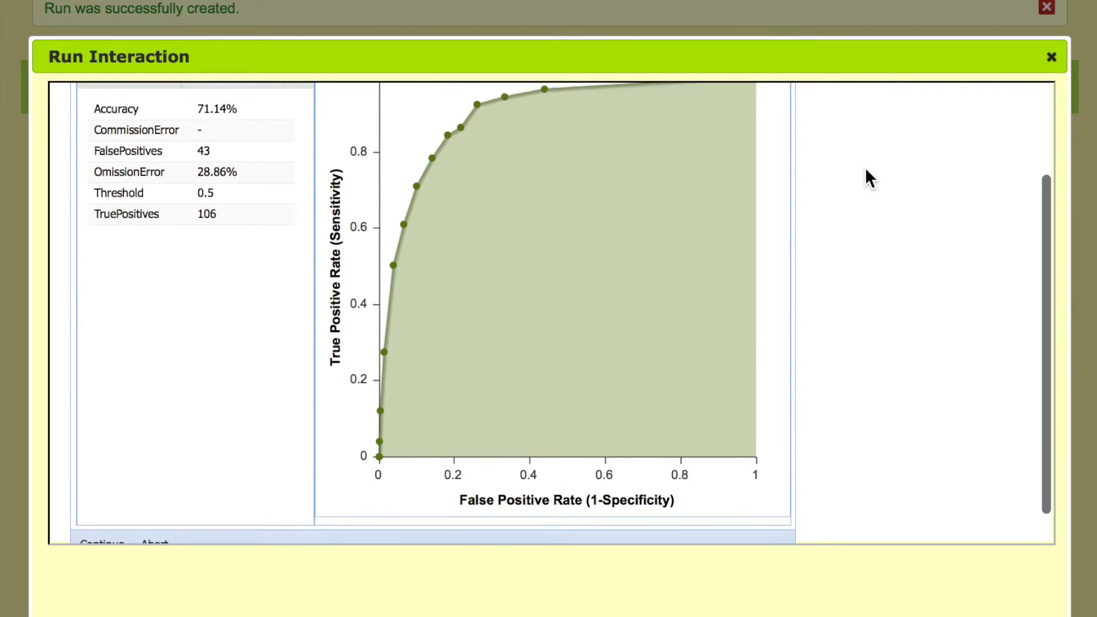
pyautogui.scroll(3, 865, 166)
pyautogui.scroll(-4, 865, 166)
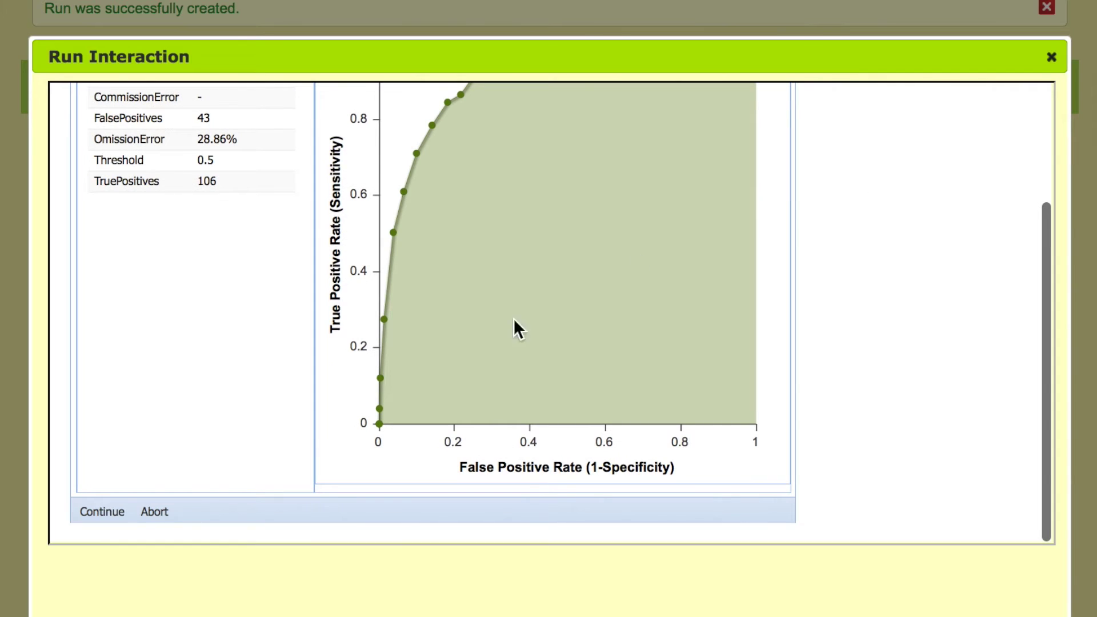
pyautogui.click(102, 513)
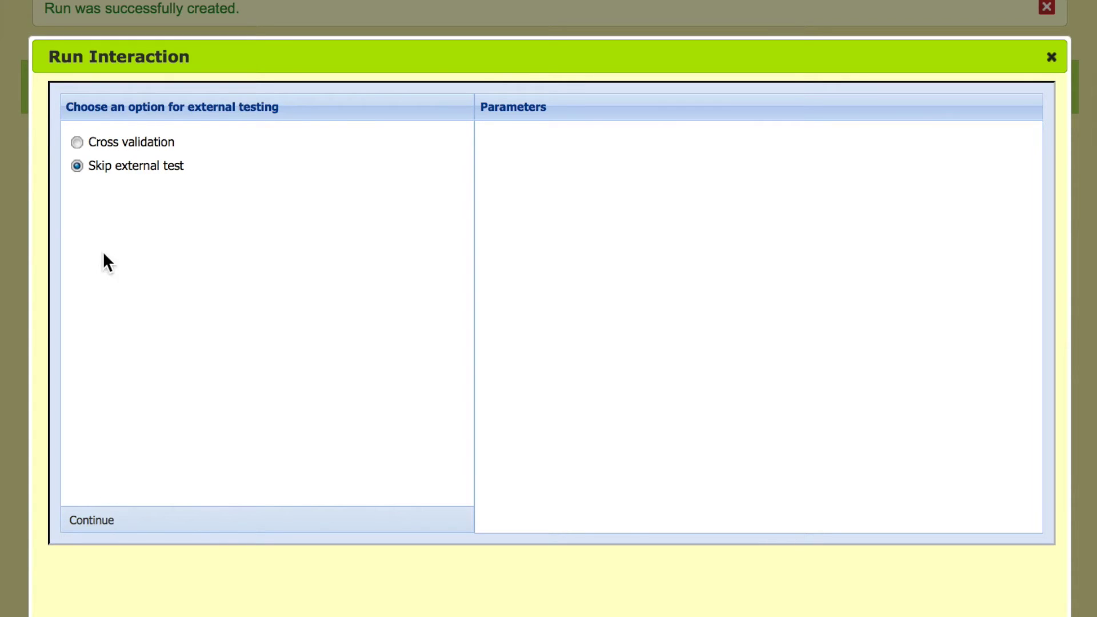
# Step: Try cross validation with the Lowest Presence (LPT) threshold, then choose Skip external test and continue
pyautogui.click(77, 142)
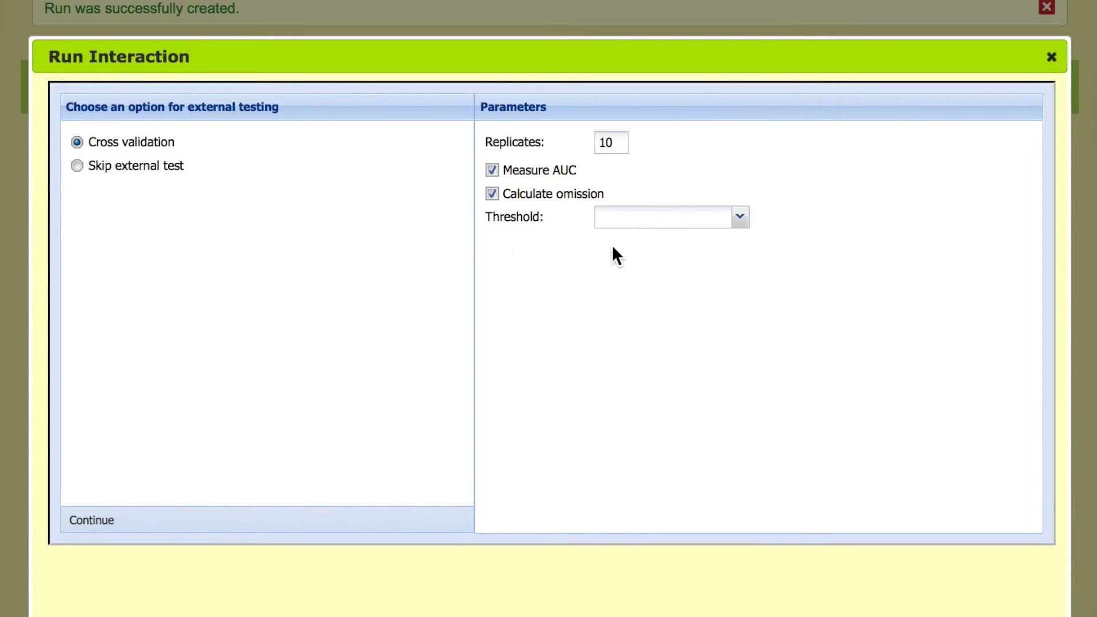
pyautogui.click(740, 219)
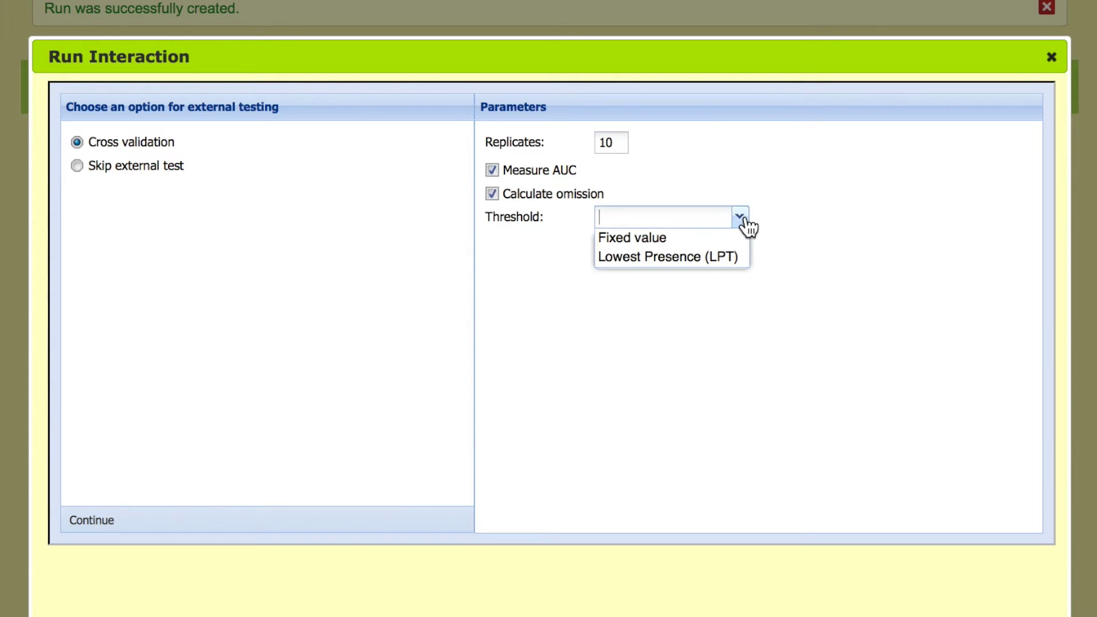
pyautogui.click(725, 260)
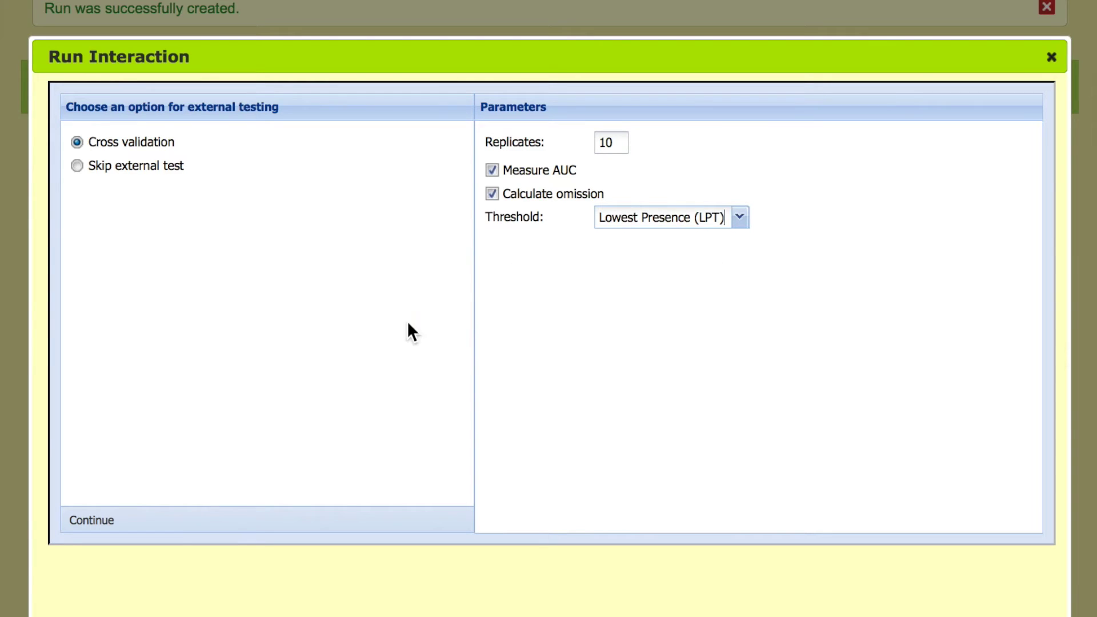
pyautogui.click(77, 165)
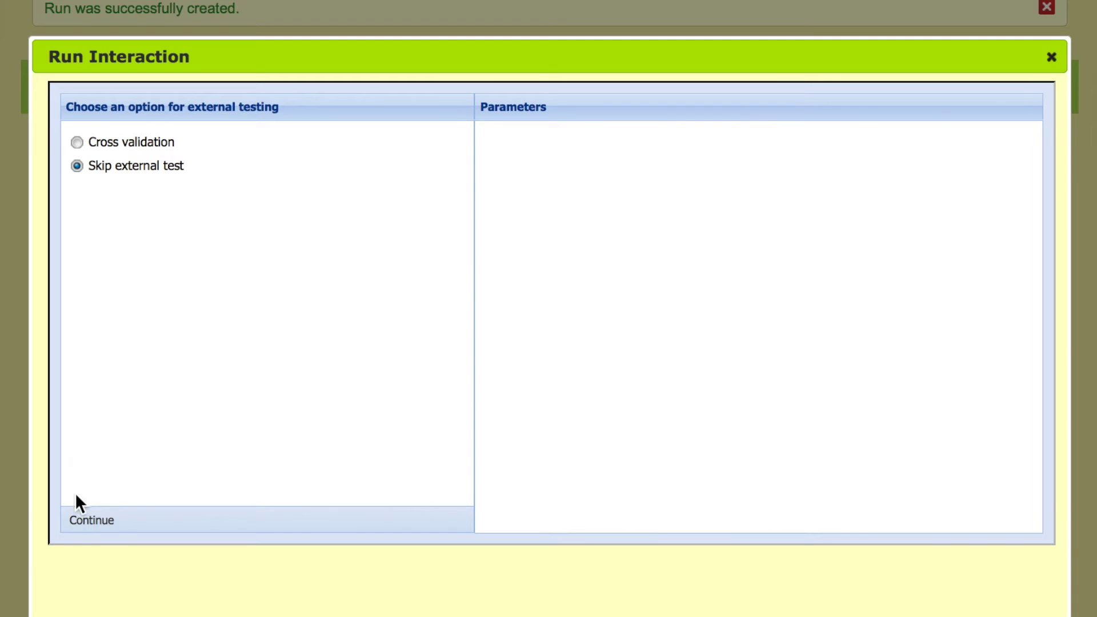
pyautogui.click(80, 521)
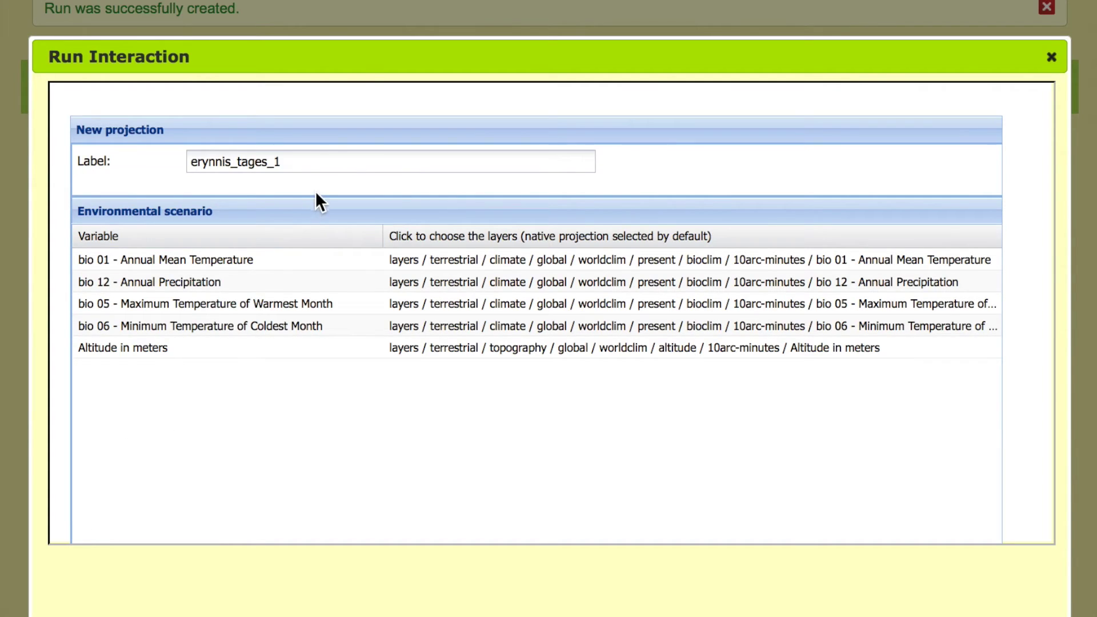
# Step: Change the projection label from erynnis_tages_1 to erynnis_tages_PRESENT
pyautogui.press('BackSpace')
pyautogui.write('PRESETN')
pyautogui.press('BackSpace')
pyautogui.press('BackSpace')
pyautogui.write('NT')
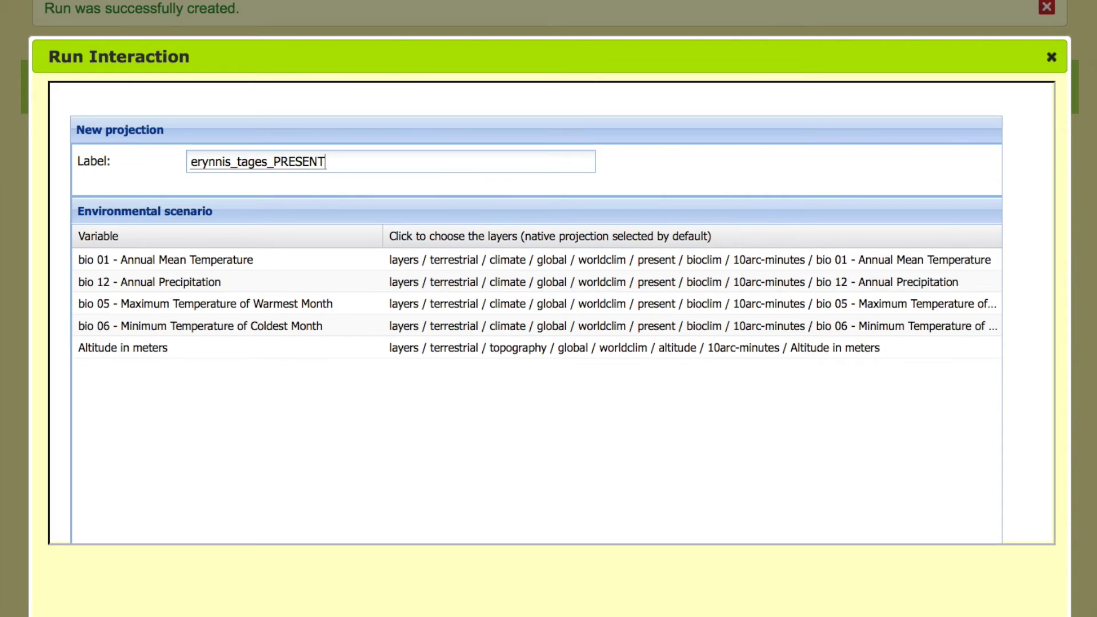
# Step: Keep the present-day Annual Mean Temperature layer and submit the projection scenario
pyautogui.click(994, 258)
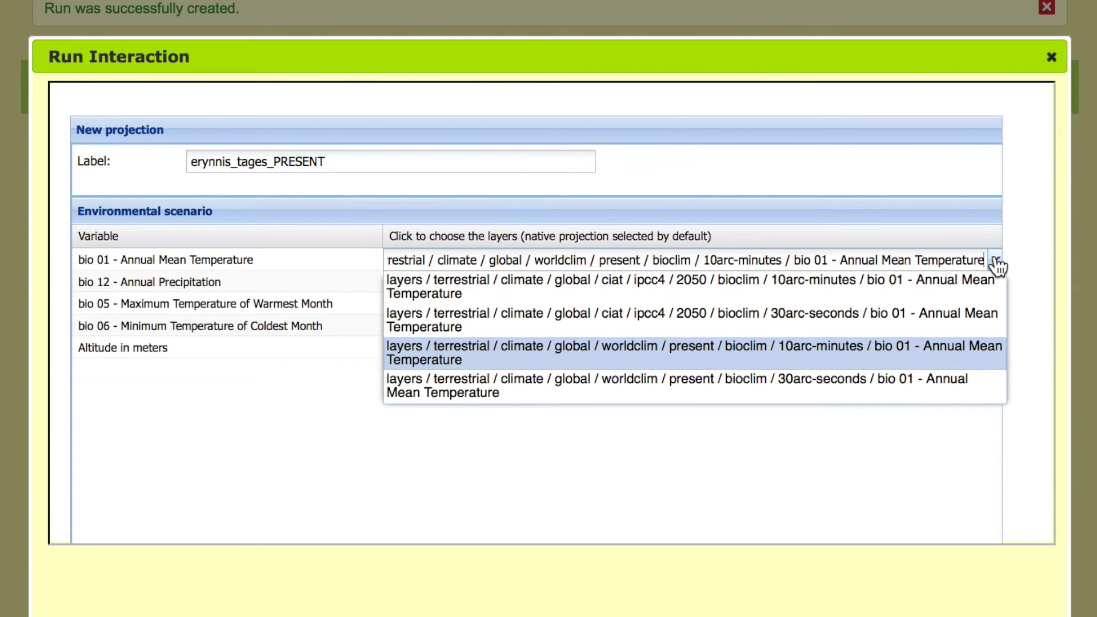
pyautogui.click(997, 265)
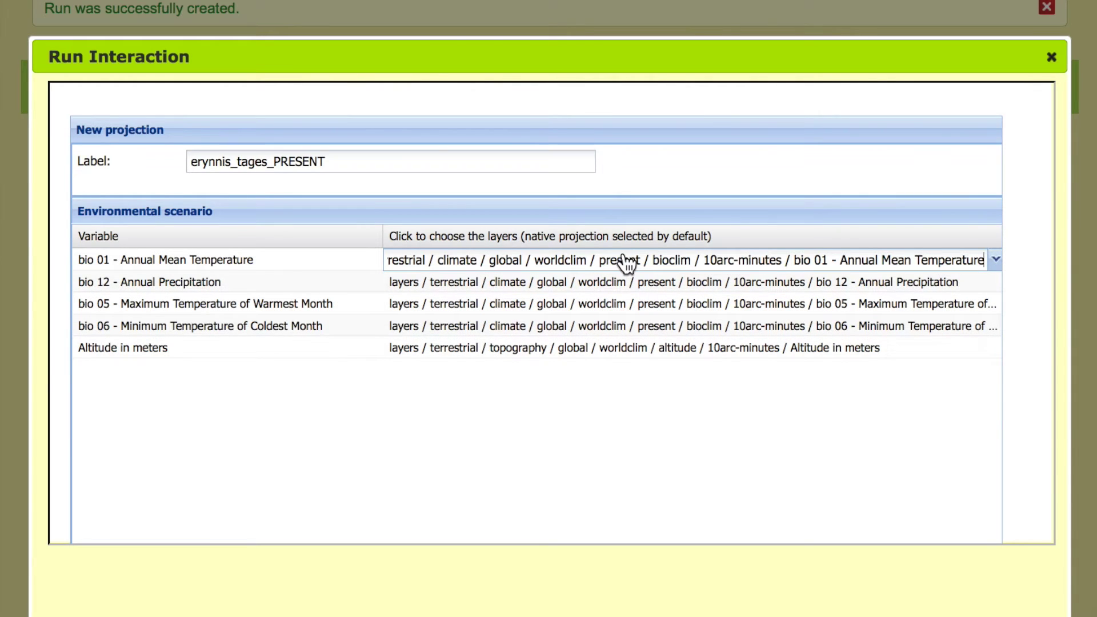
pyautogui.scroll(-3, 72, 571)
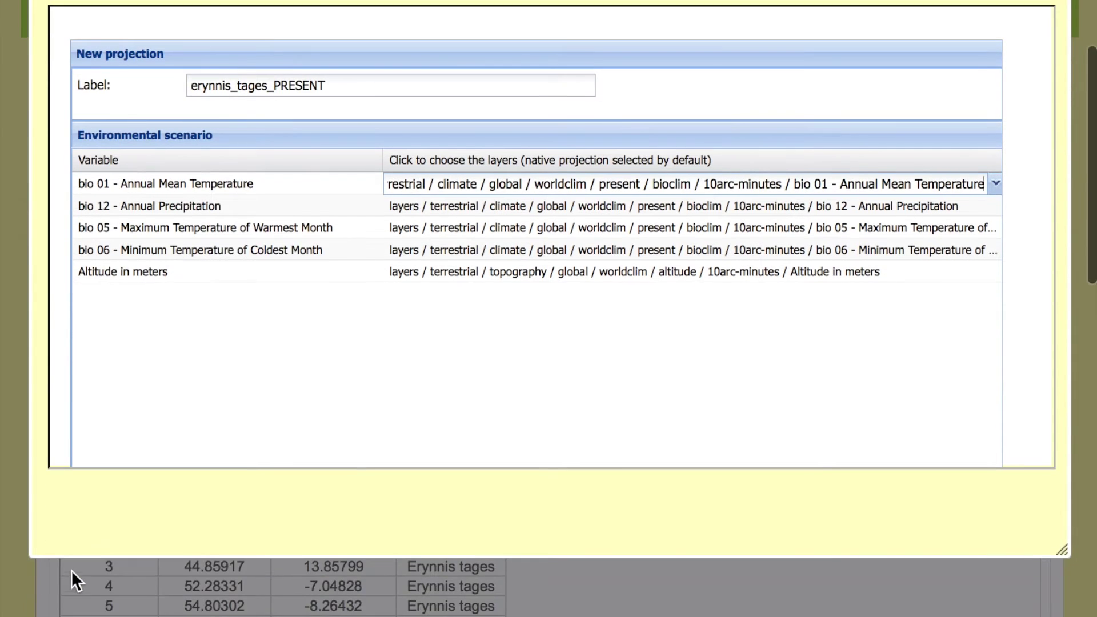
pyautogui.scroll(-1, 46, 465)
pyautogui.scroll(2, 46, 465)
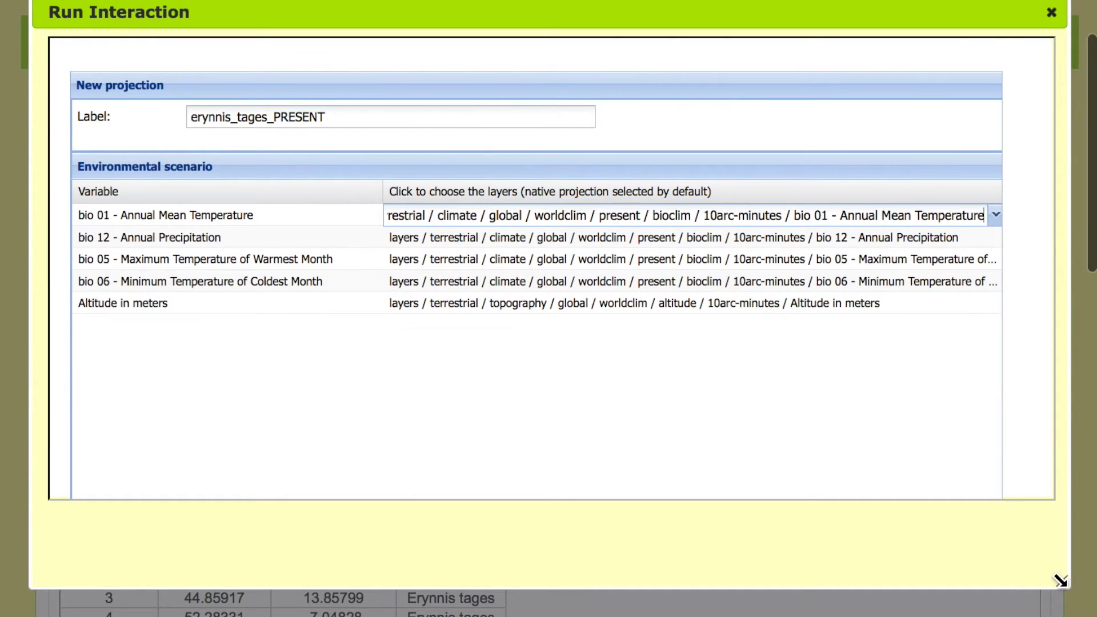
pyautogui.moveTo(1060, 580); pyautogui.dragTo(1056, 616)
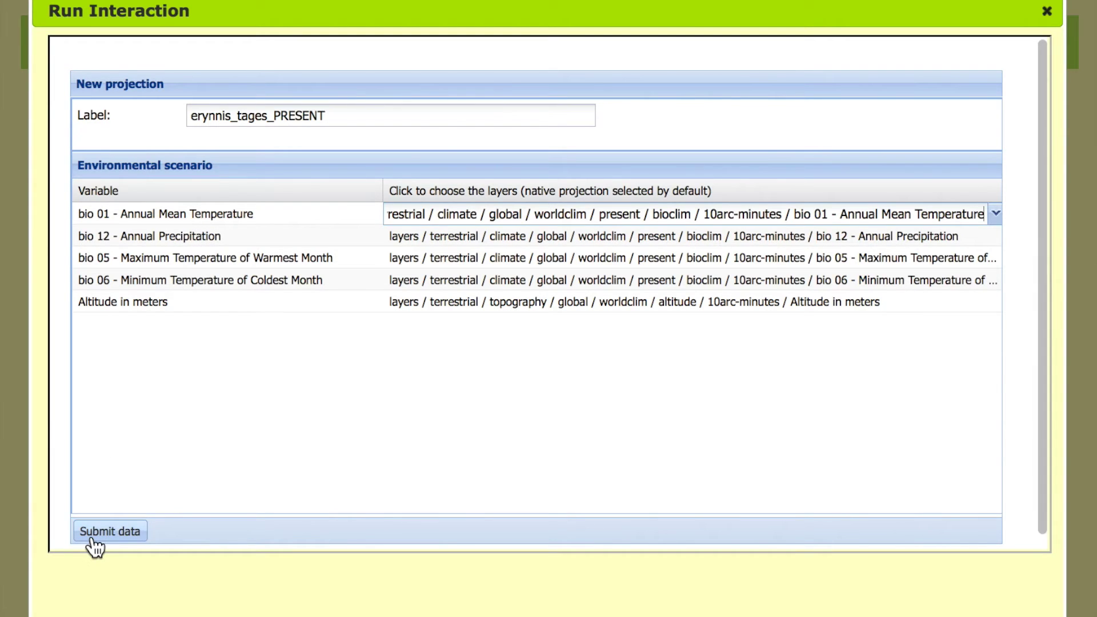
pyautogui.click(110, 531)
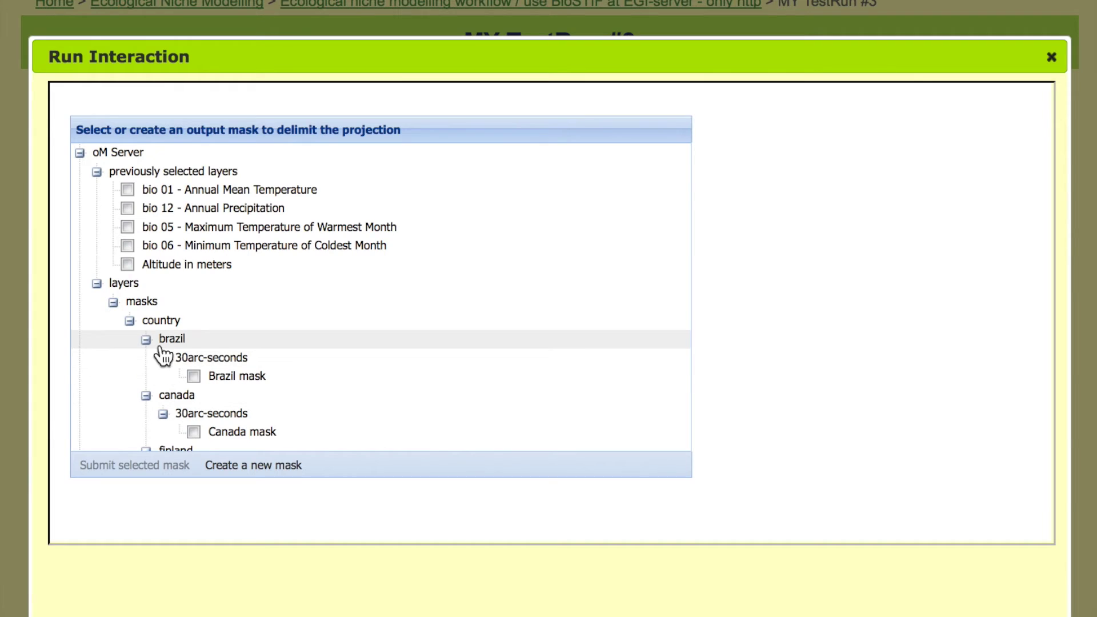
# Step: Limit the projection with the testMask_run3_600 BioSTIF mask, then agree to run another projection
pyautogui.click(97, 284)
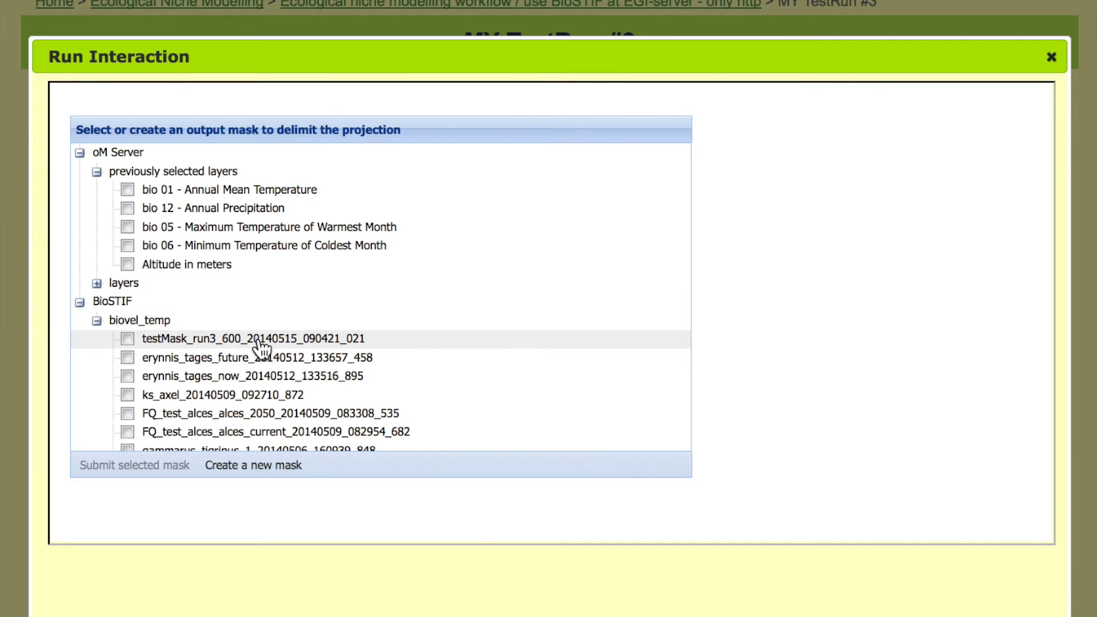
pyautogui.click(127, 338)
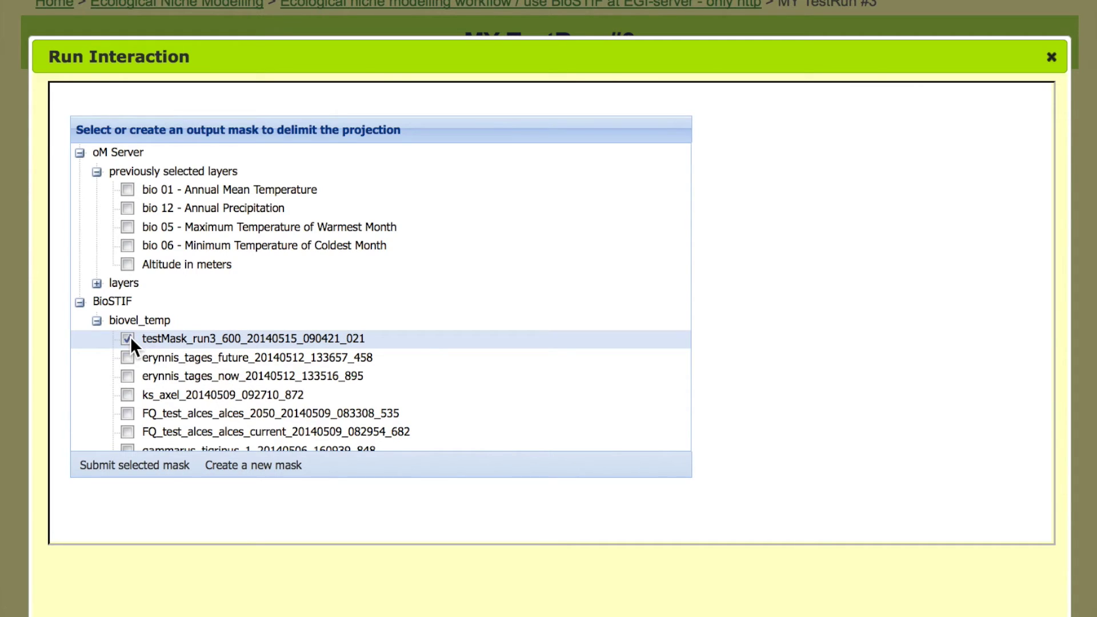
pyautogui.click(127, 476)
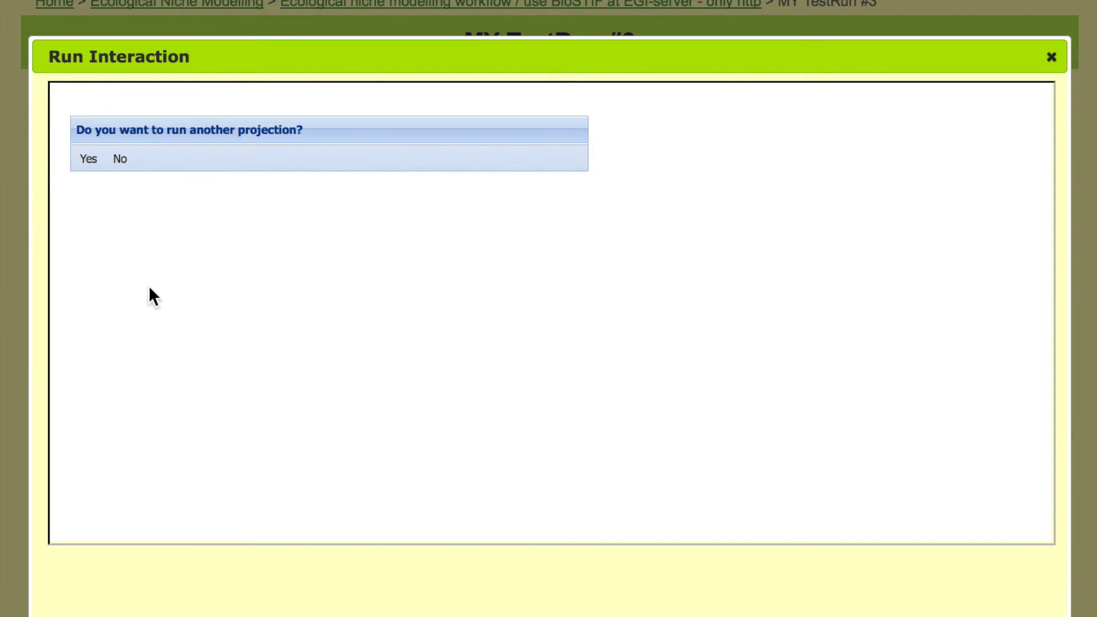
pyautogui.click(88, 160)
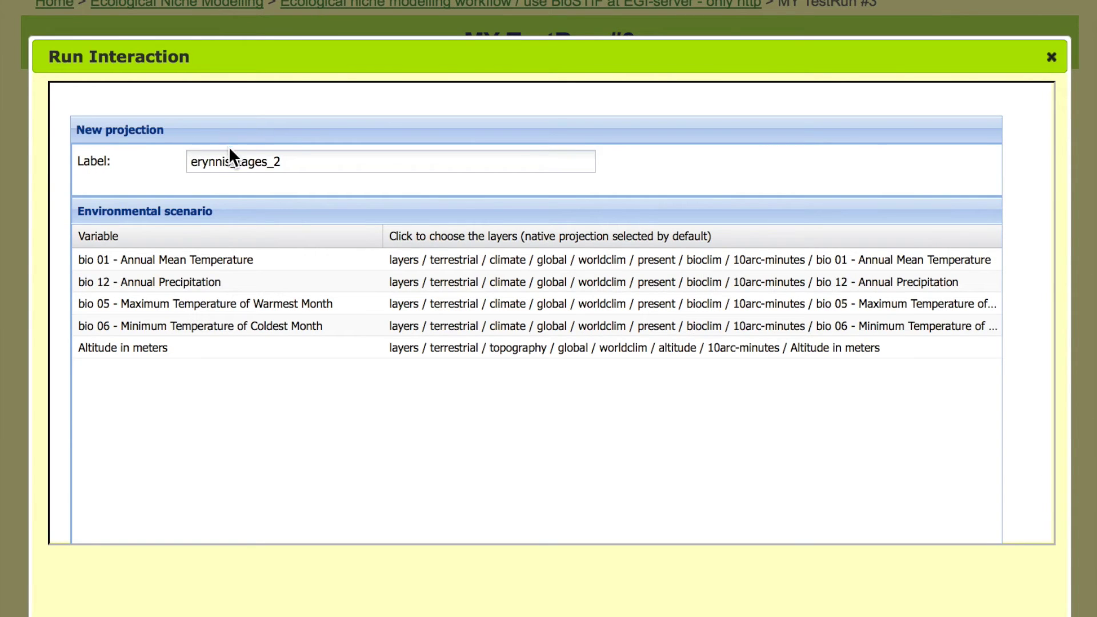
# Step: Label the projection erynnis_tages_2050 and set bio 01 and bio 12 to ciat ipcc4 2050 10arc-minutes layers
pyautogui.click(305, 160)
pyautogui.write('050')
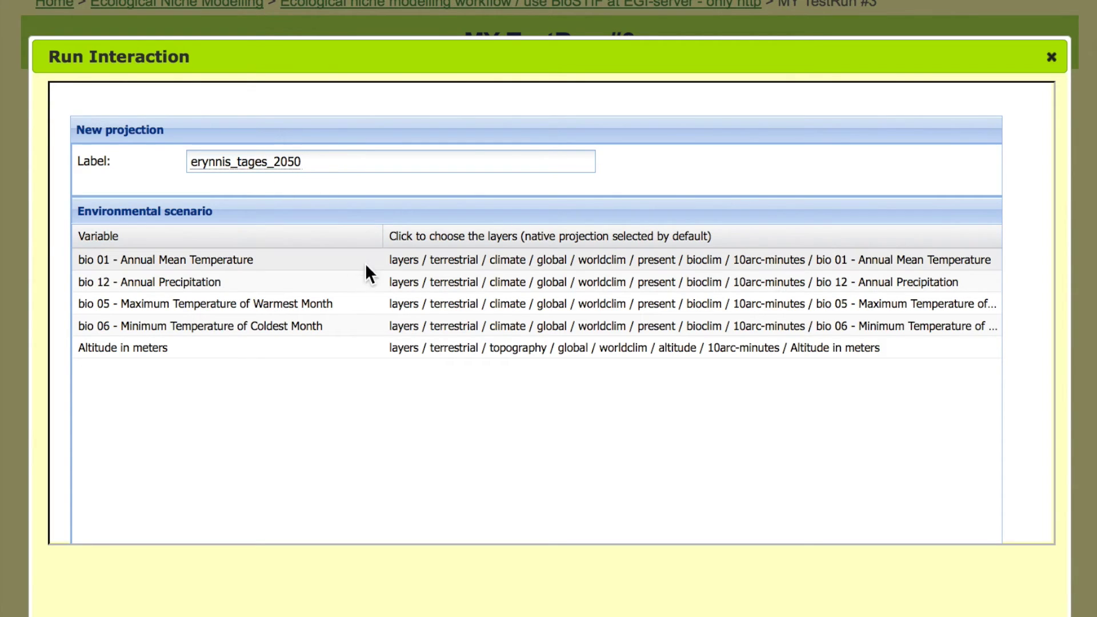
pyautogui.click(991, 269)
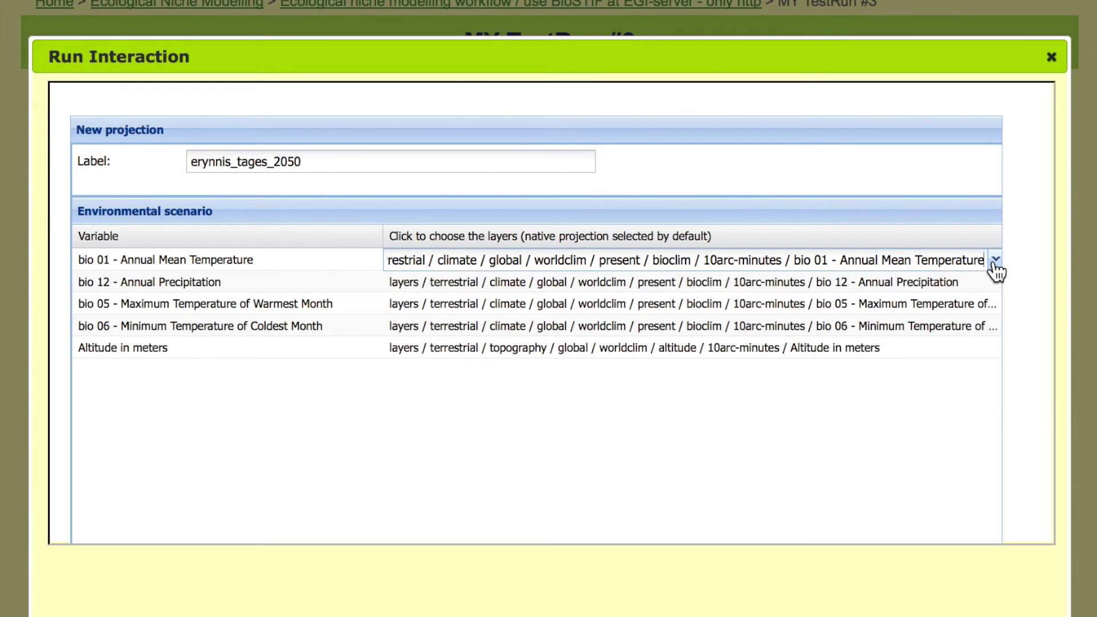
pyautogui.click(995, 260)
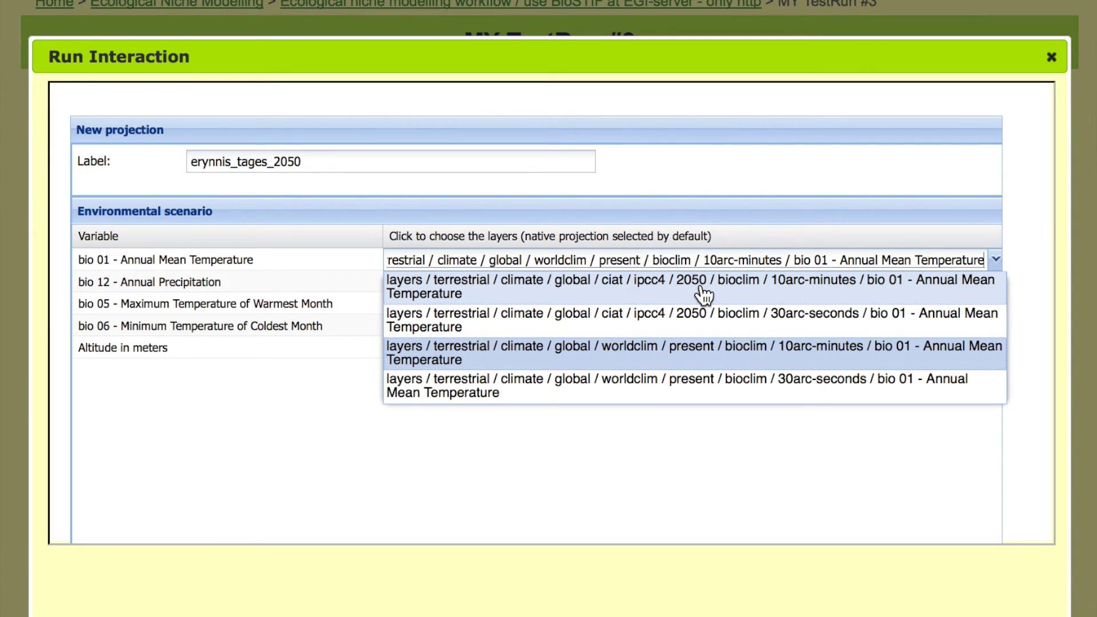
pyautogui.click(842, 283)
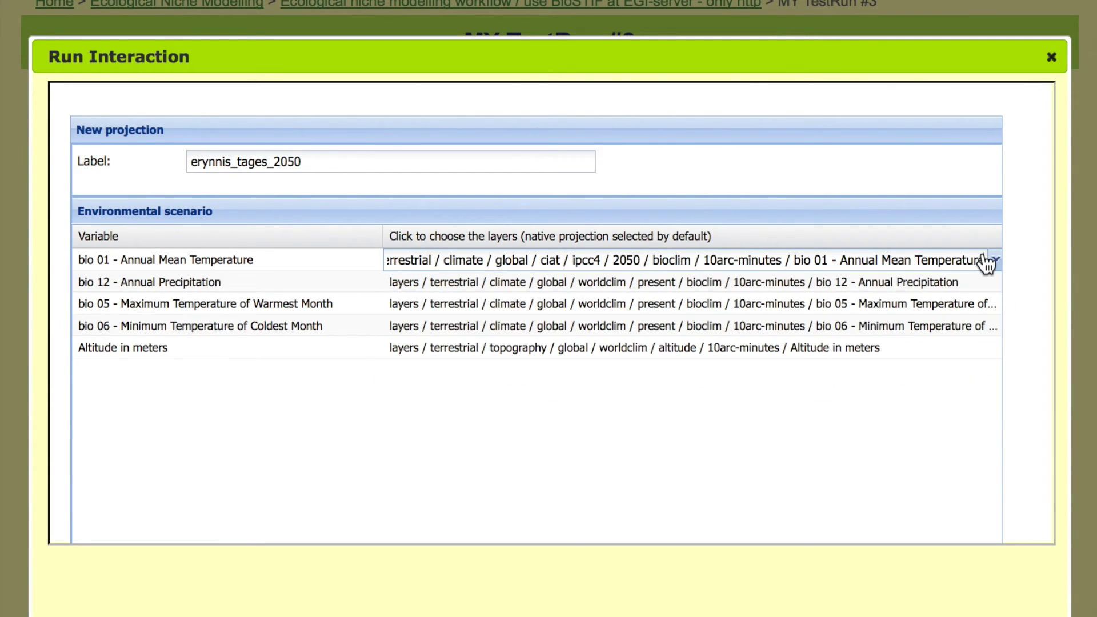
pyautogui.click(992, 284)
pyautogui.click(994, 283)
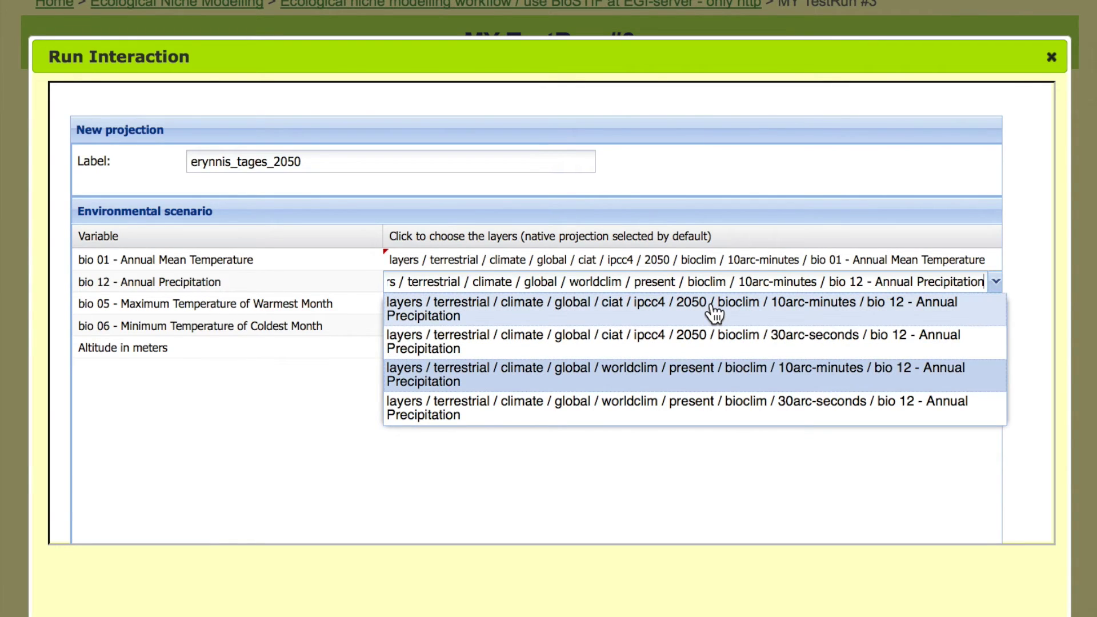
pyautogui.click(684, 312)
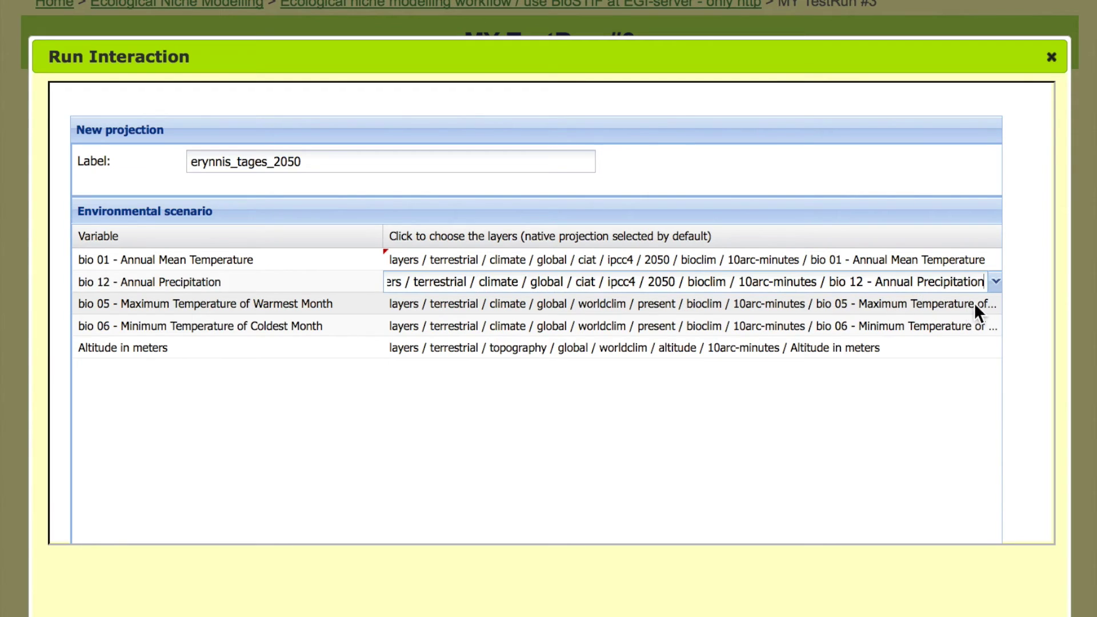
# Step: Set bio 05 and bio 06 to the ciat ipcc4 2050 10arc-minutes layers
pyautogui.click(990, 303)
pyautogui.click(995, 304)
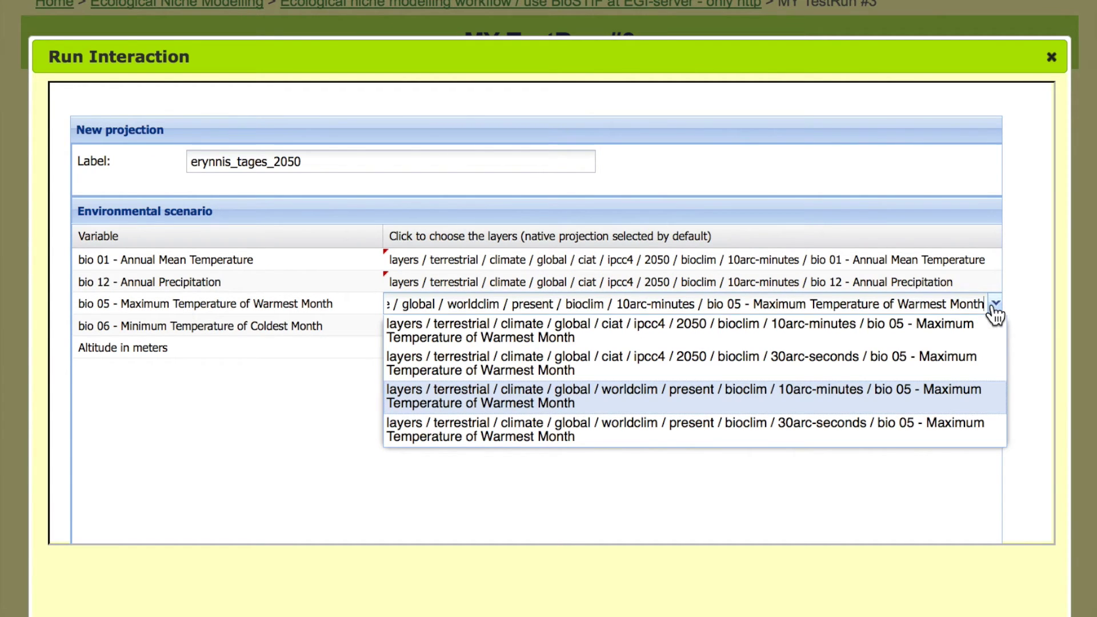
pyautogui.click(693, 337)
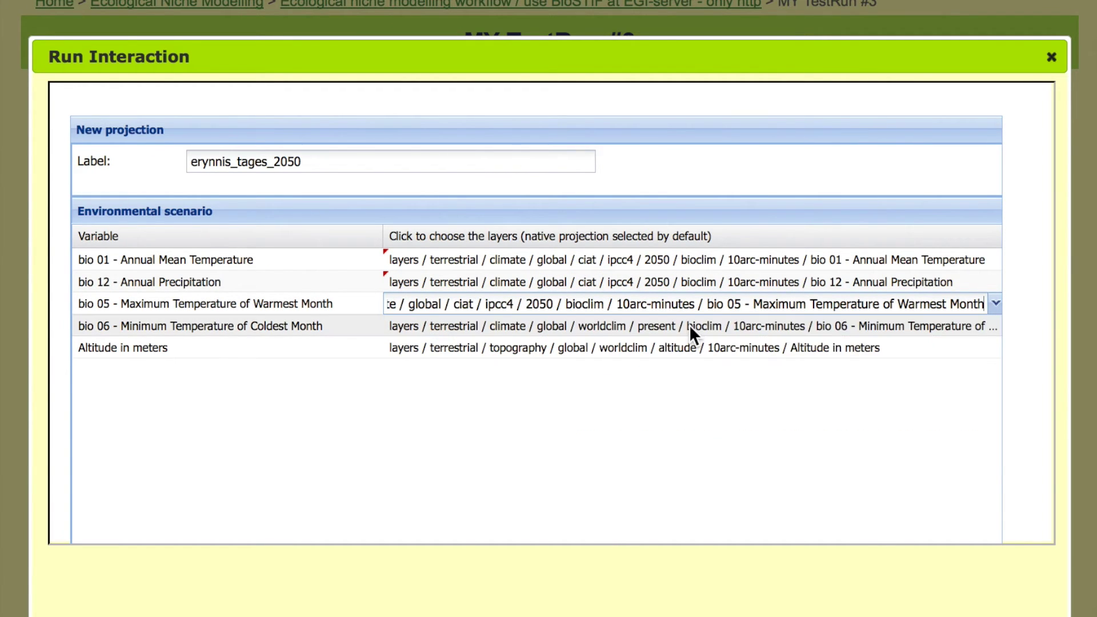
pyautogui.click(995, 325)
pyautogui.click(995, 326)
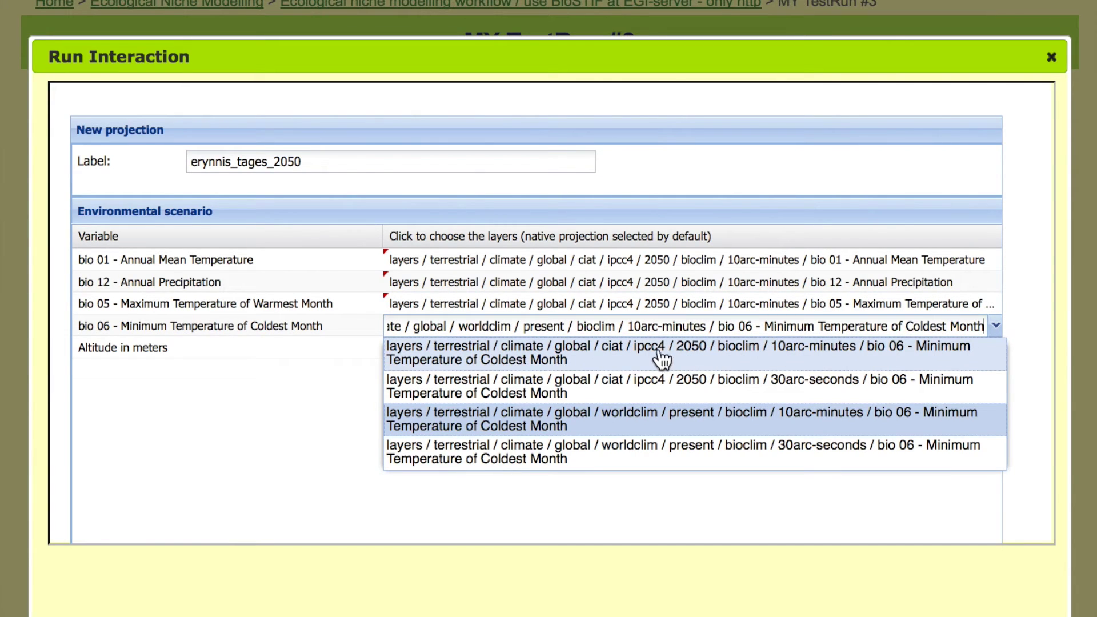
pyautogui.click(695, 359)
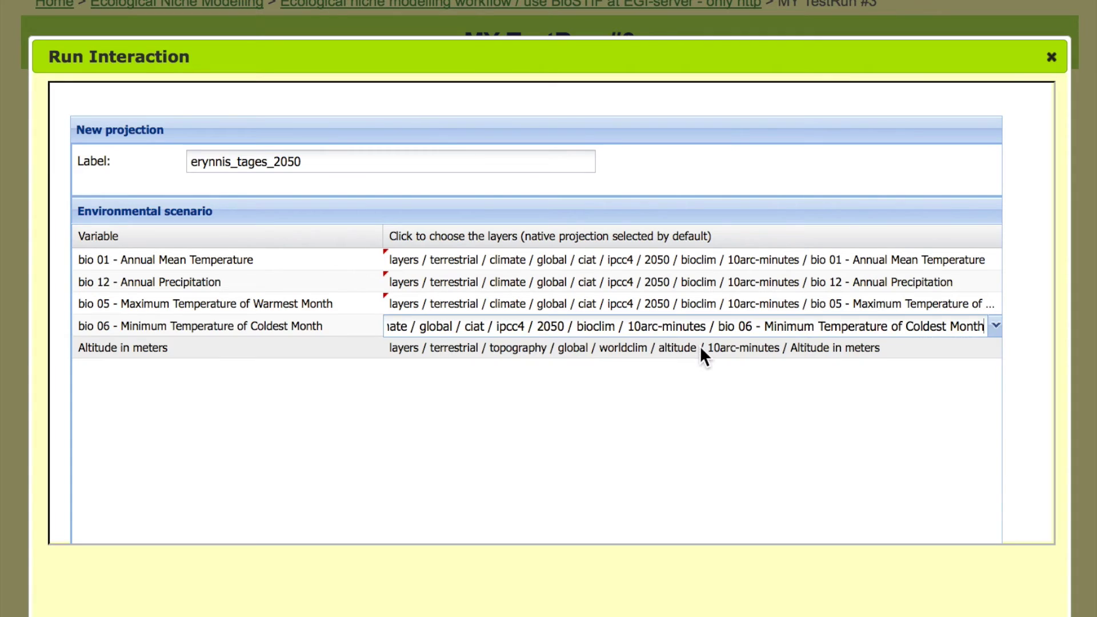
# Step: Keep altitude at 10arc-minutes and submit the chosen environmental layers
pyautogui.click(996, 348)
pyautogui.click(996, 349)
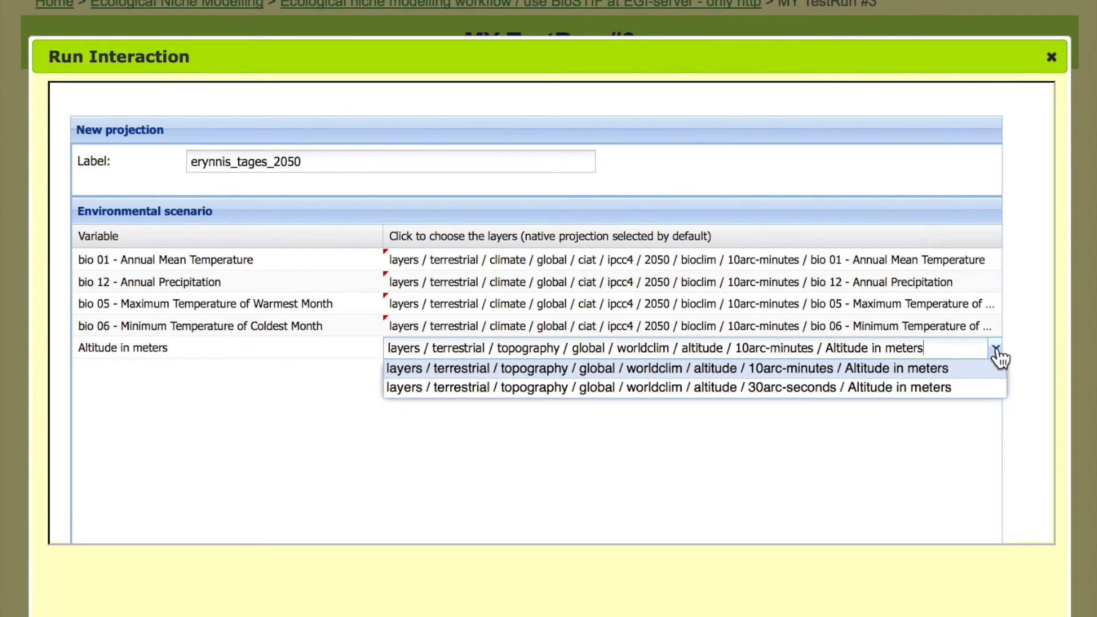
pyautogui.click(795, 371)
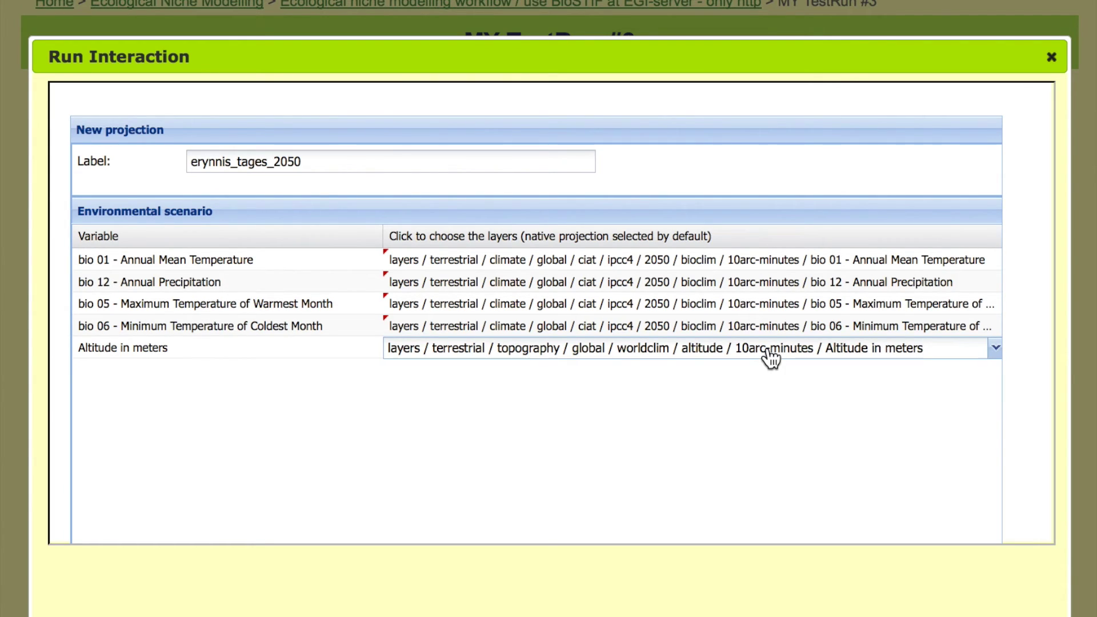
pyautogui.scroll(-2, 42, 456)
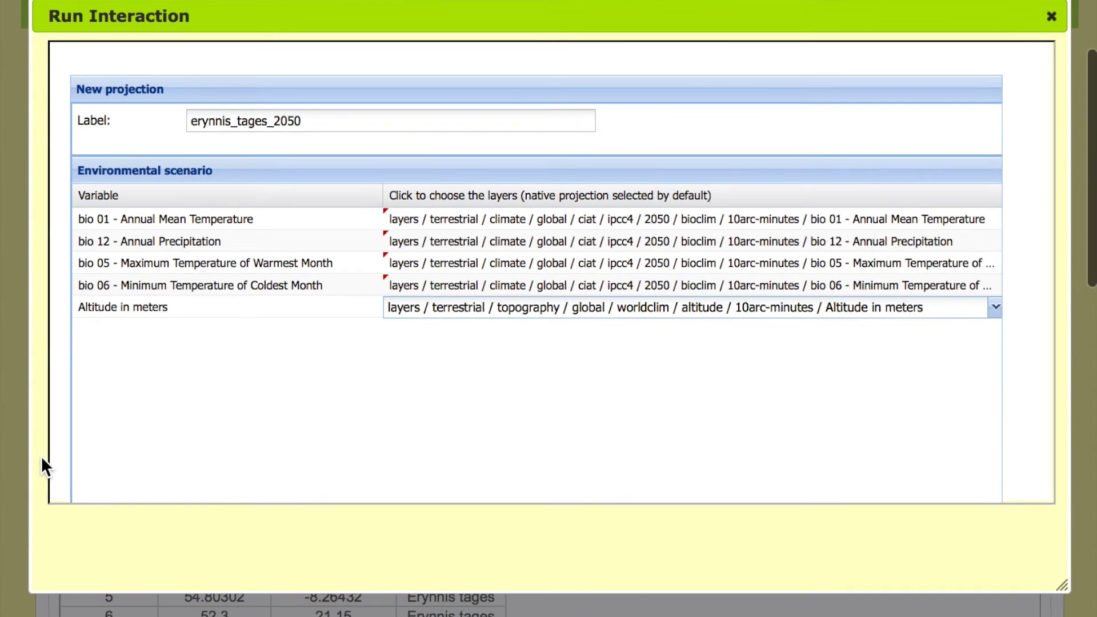
pyautogui.scroll(2, 42, 456)
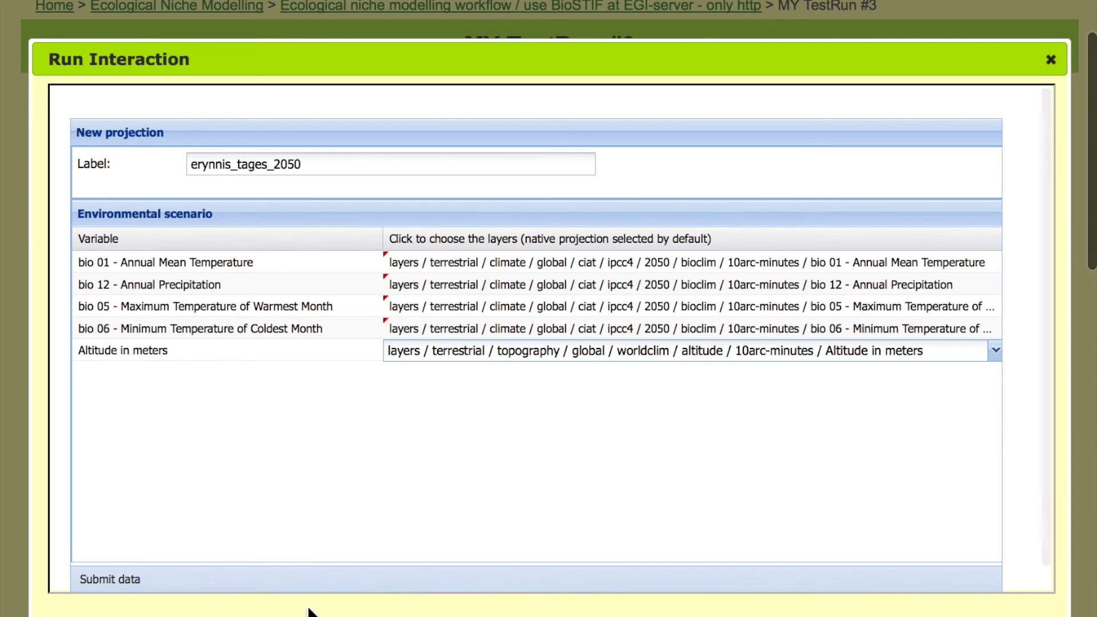
pyautogui.click(111, 579)
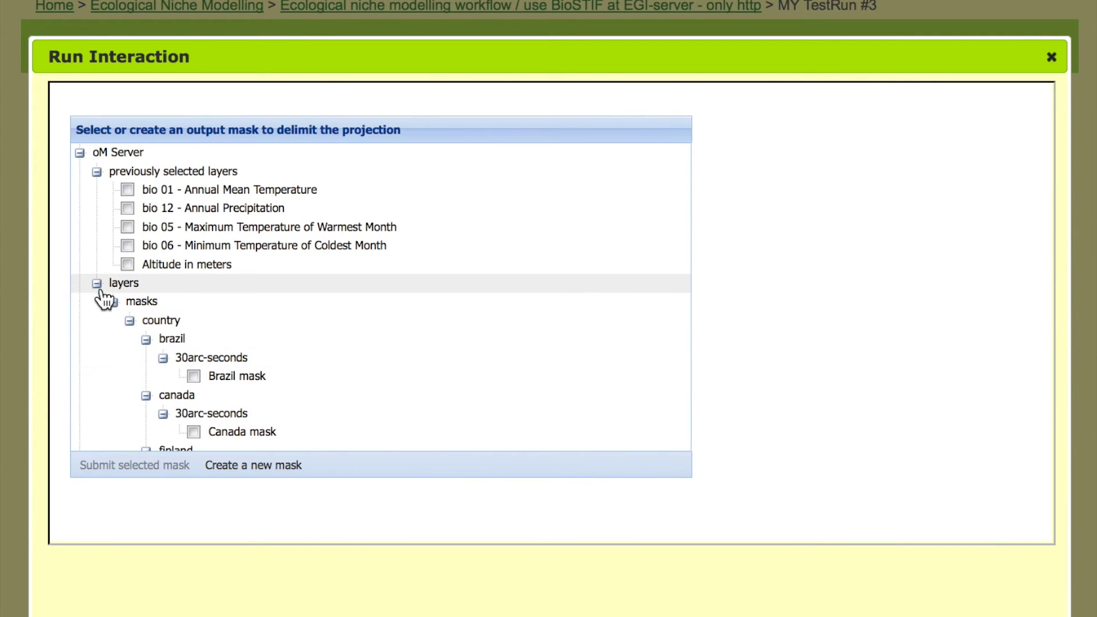
# Step: Submit the BioSTIF mask testMask_run3_600_20140515_090421_021, then decline running another projection
pyautogui.click(97, 284)
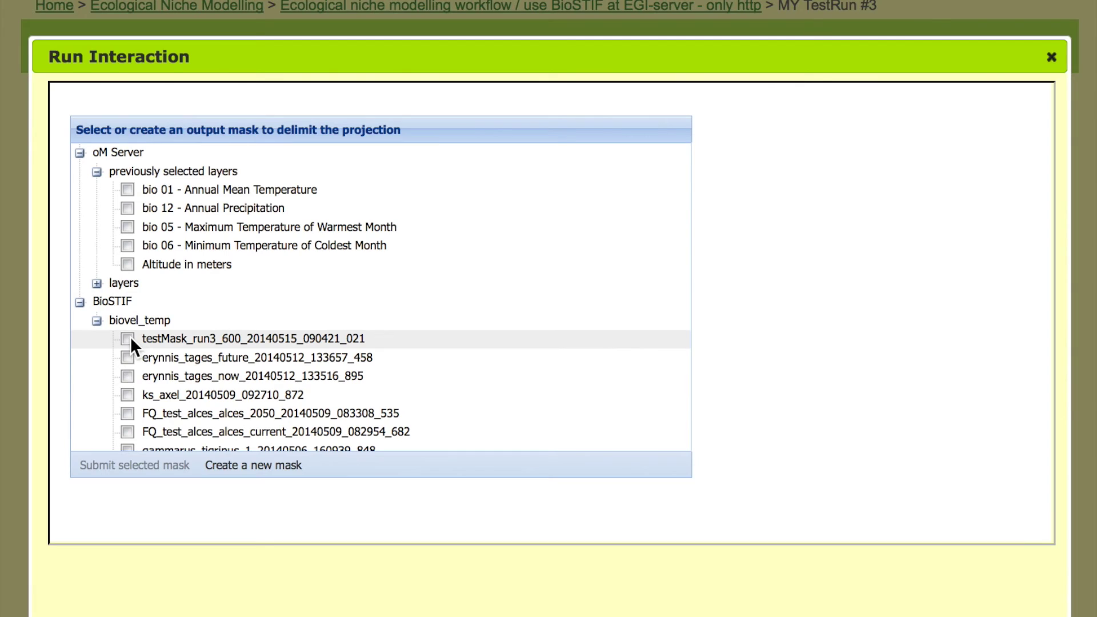
pyautogui.click(128, 339)
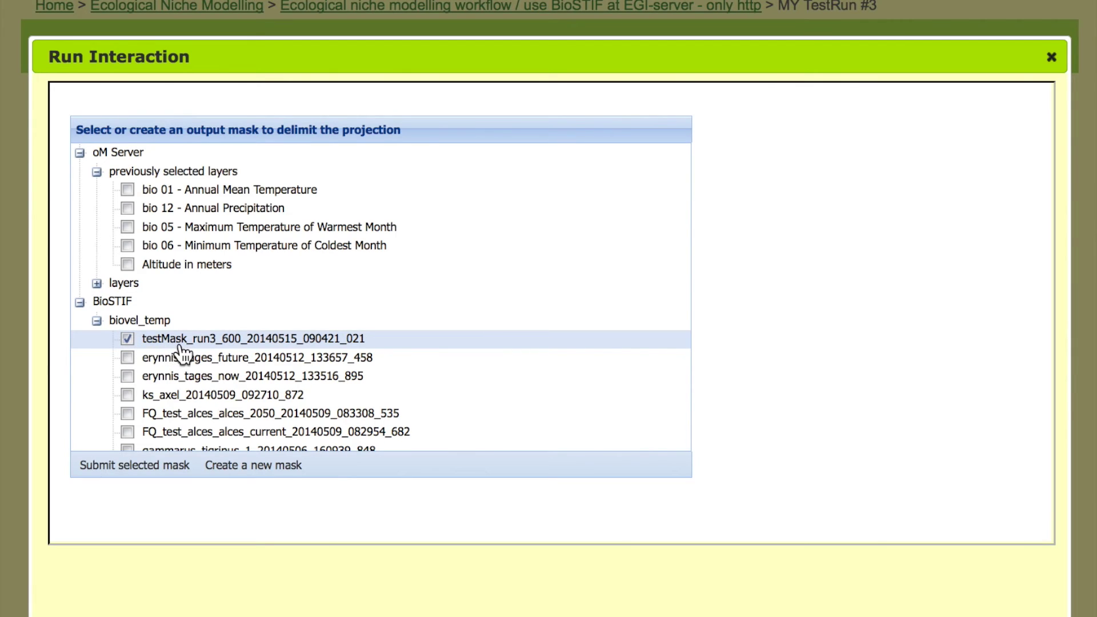
pyautogui.click(162, 466)
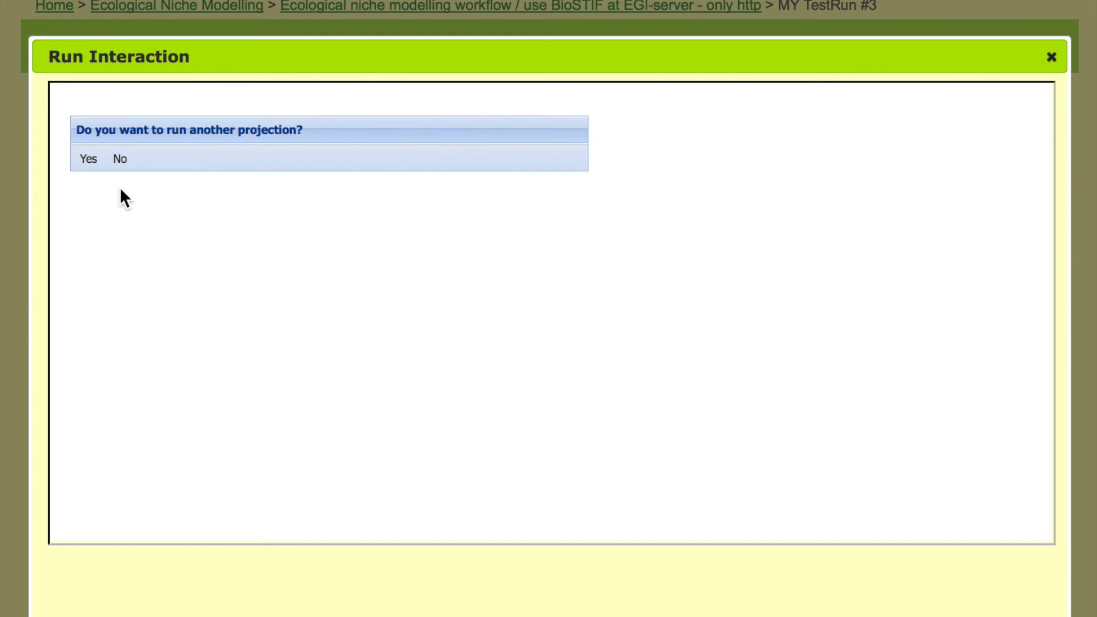
pyautogui.click(120, 160)
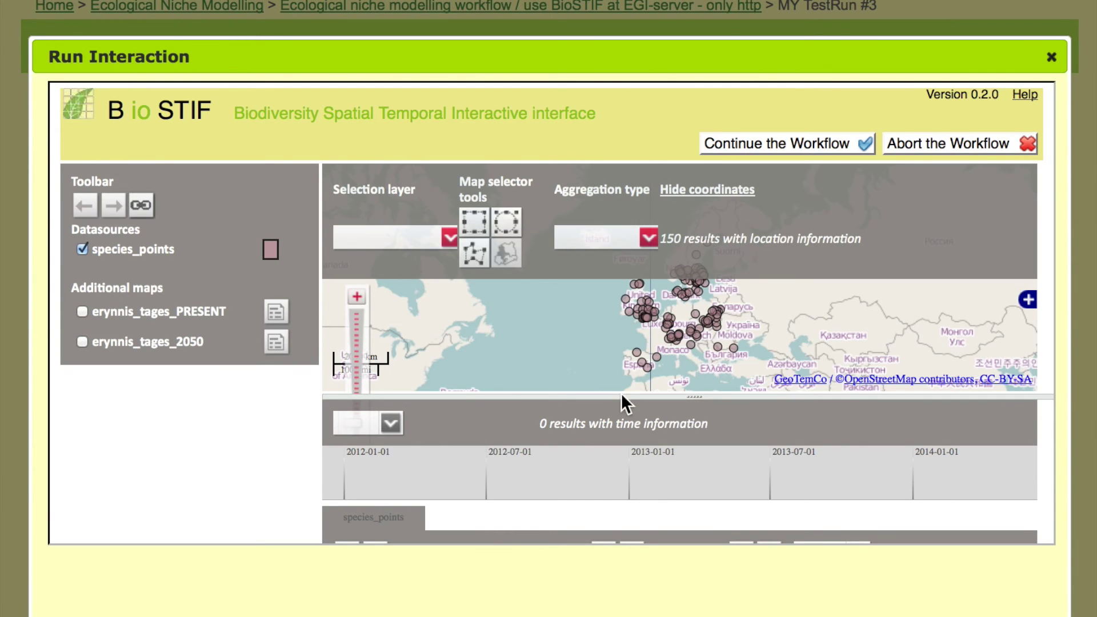
# Step: Enlarge the BioSTIF map, centre it on Europe, and toggle the species points off
pyautogui.moveTo(689, 394); pyautogui.dragTo(689, 517)
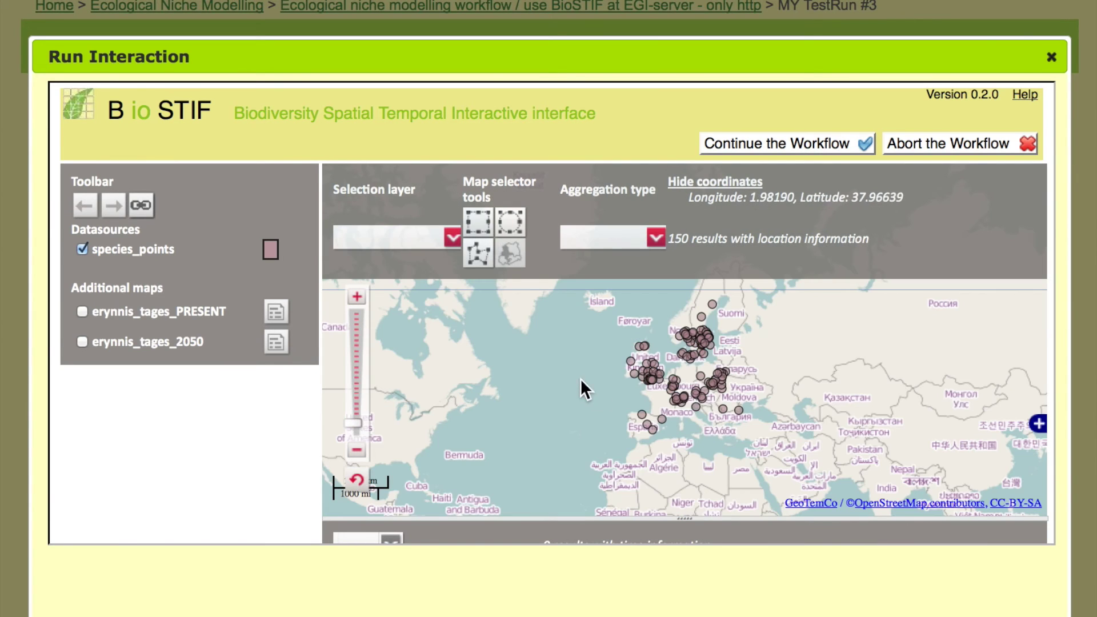
pyautogui.moveTo(543, 411); pyautogui.dragTo(526, 400)
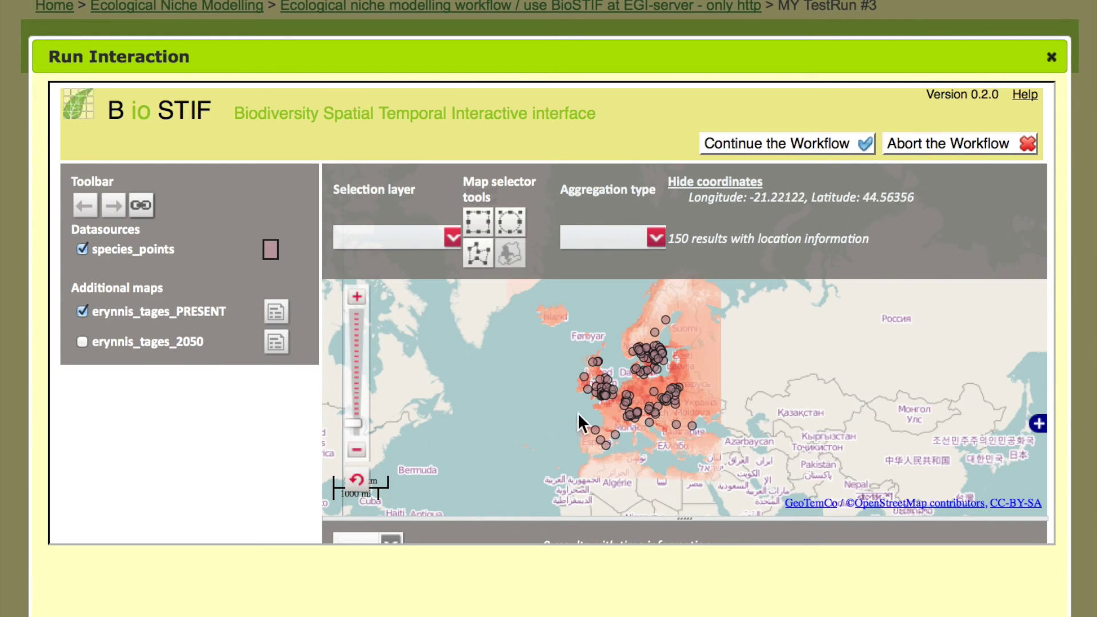
pyautogui.moveTo(517, 347); pyautogui.dragTo(515, 366)
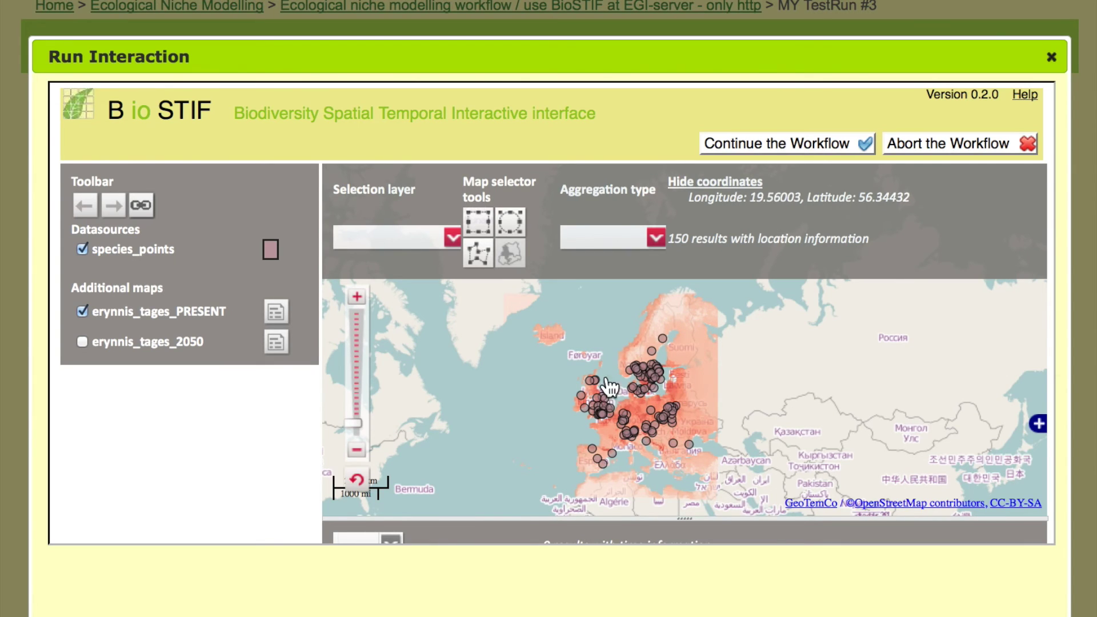
pyautogui.click(82, 250)
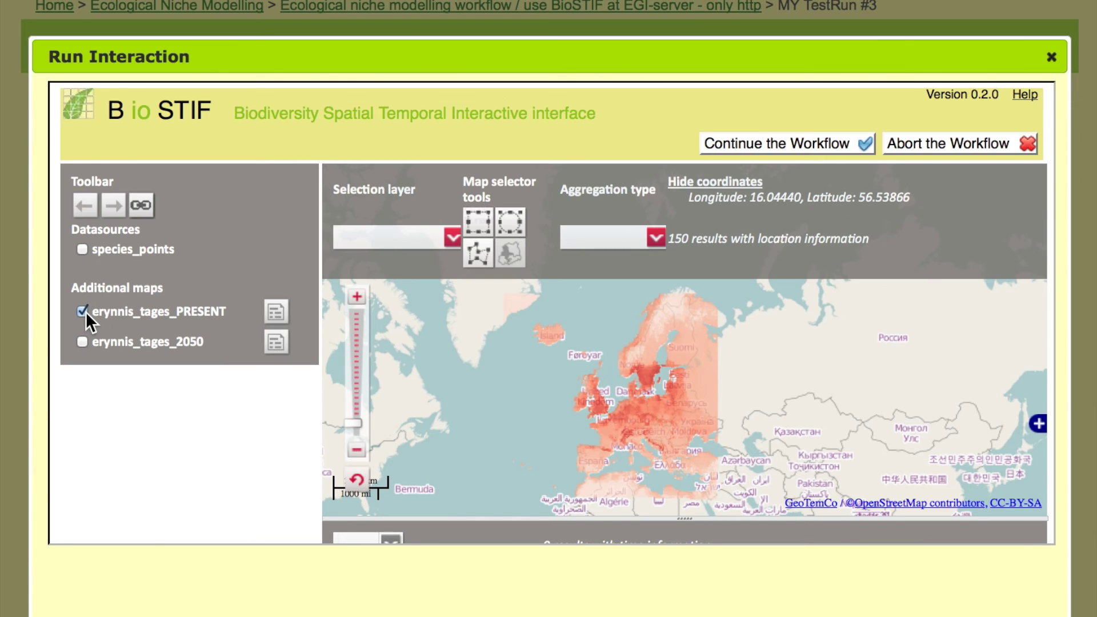
pyautogui.click(82, 249)
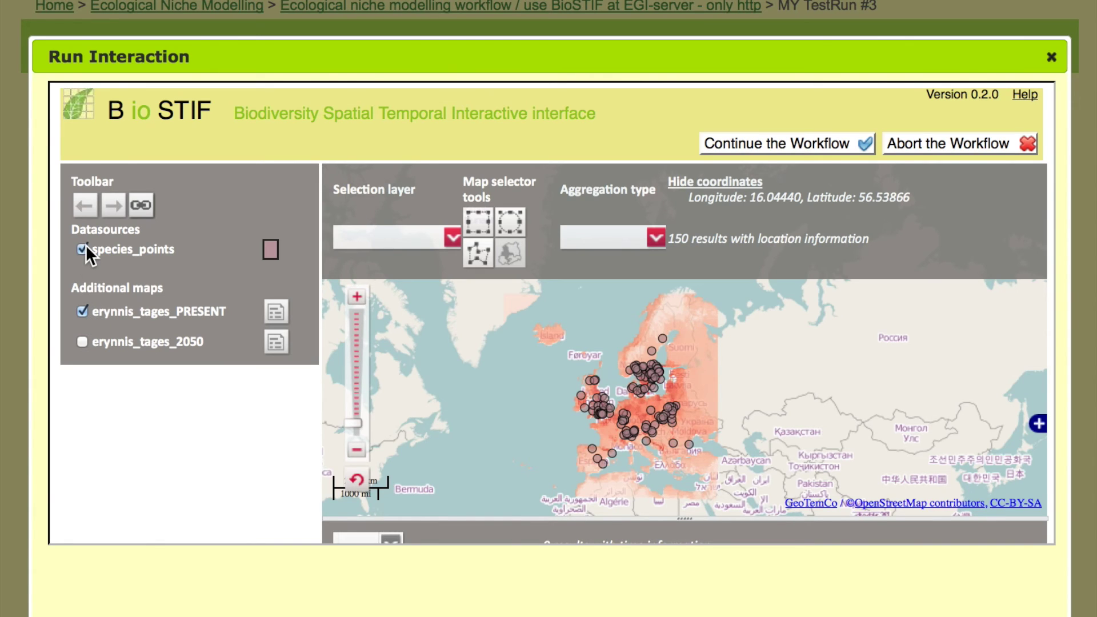
pyautogui.click(82, 249)
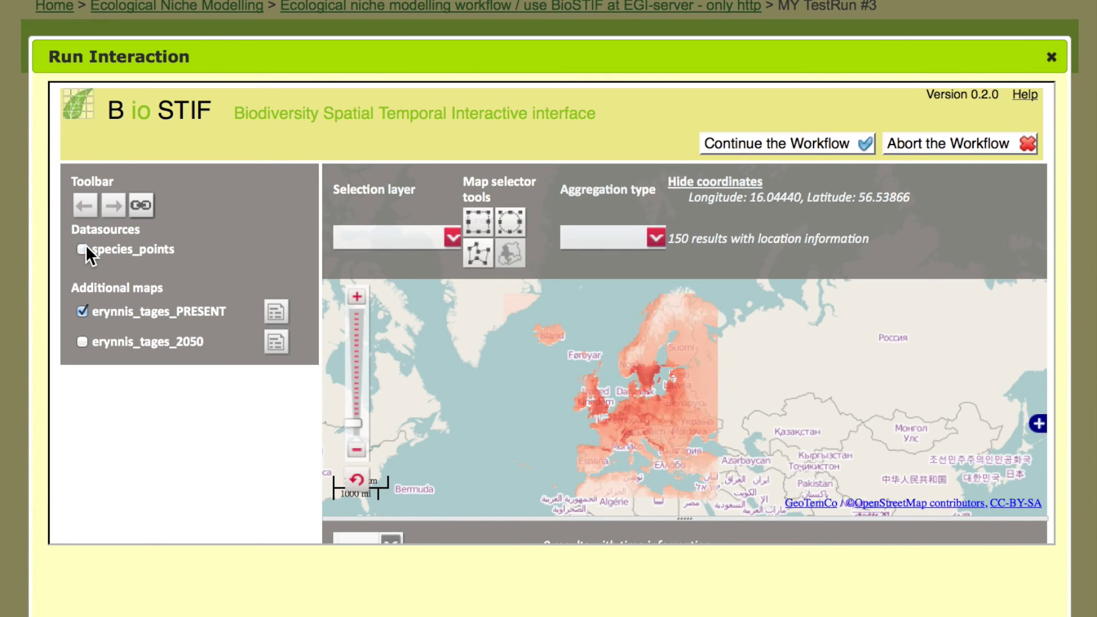
# Step: Compare the erynnis_tages_PRESENT and erynnis_tages_2050 maps by toggling them, then continue the workflow
pyautogui.click(82, 312)
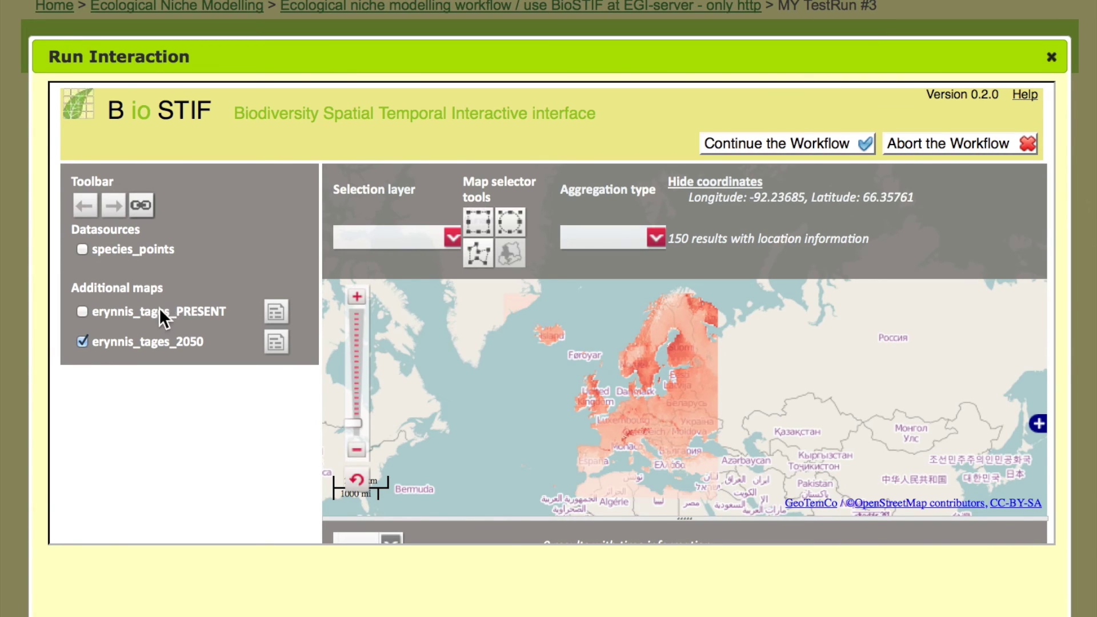
pyautogui.click(82, 340)
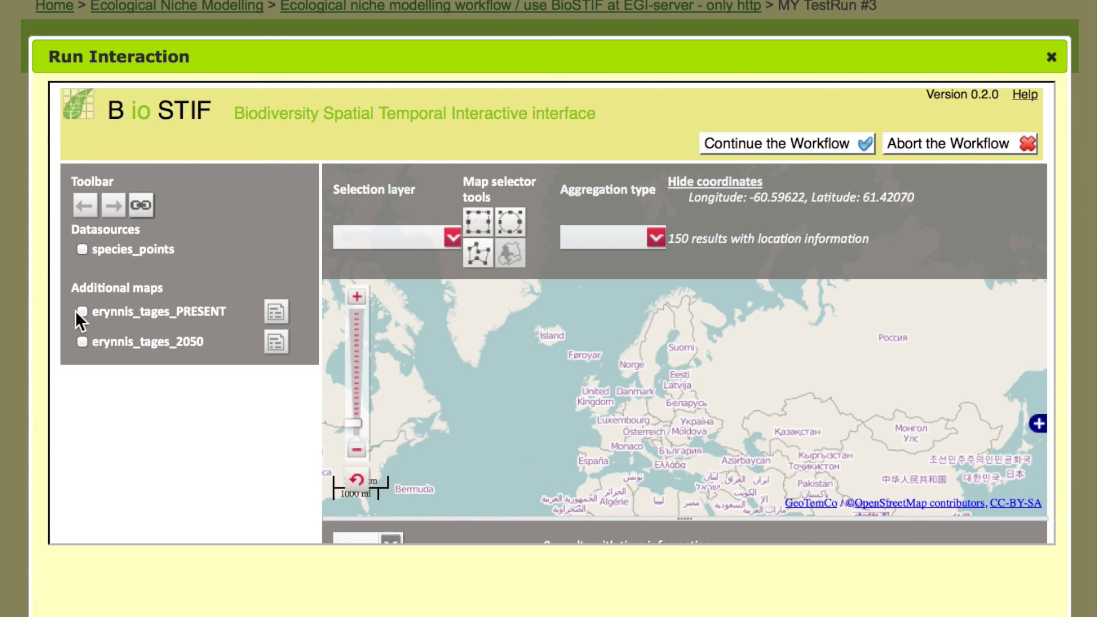
pyautogui.click(82, 312)
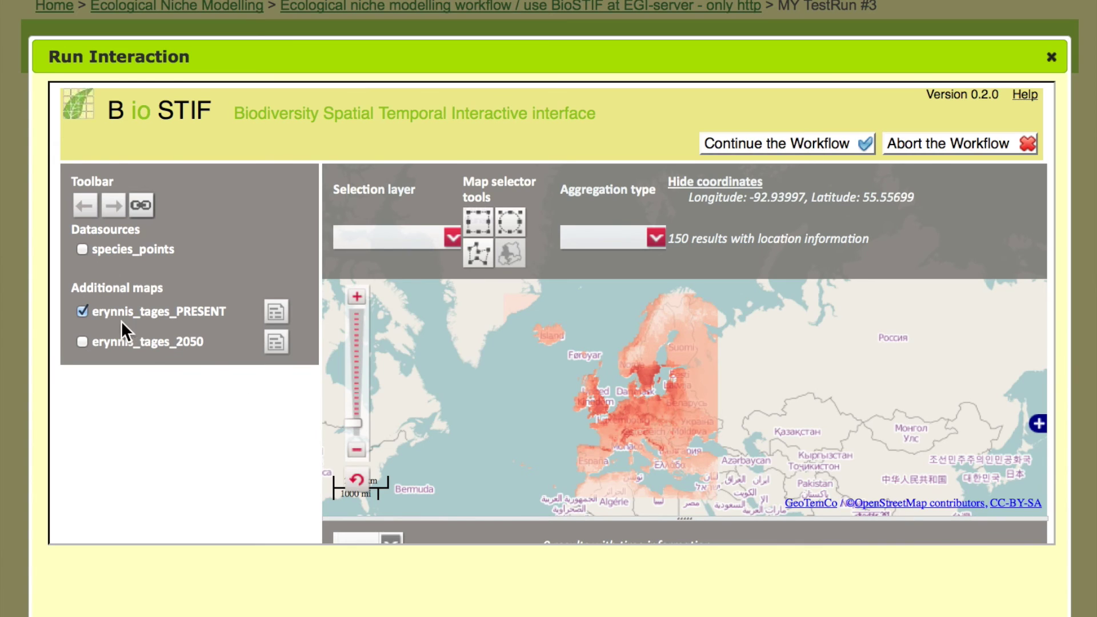
pyautogui.click(83, 313)
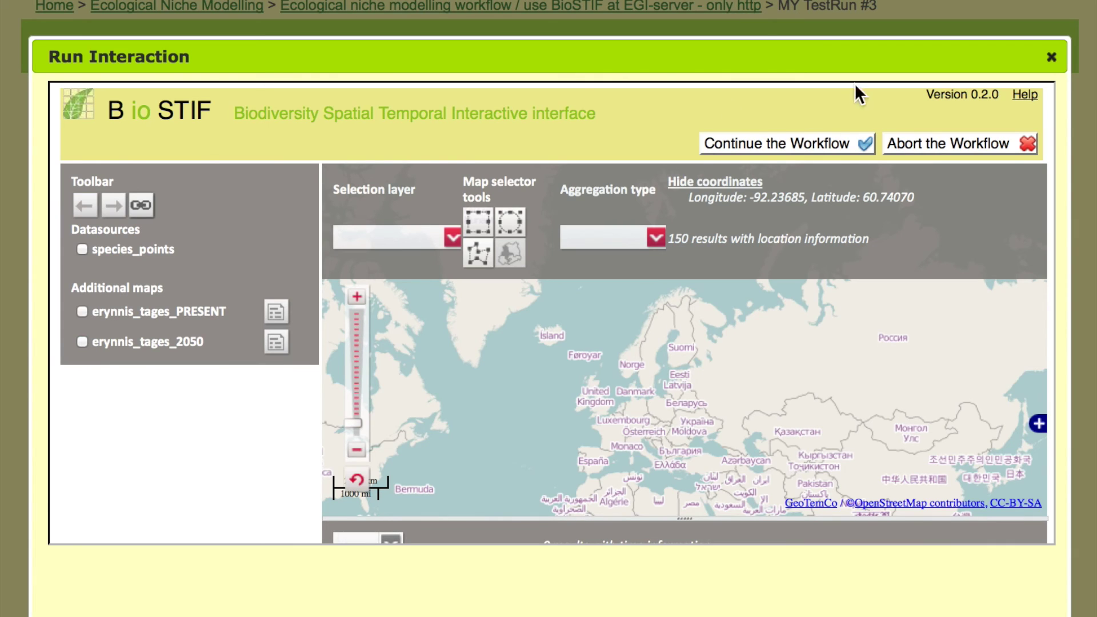
pyautogui.click(834, 147)
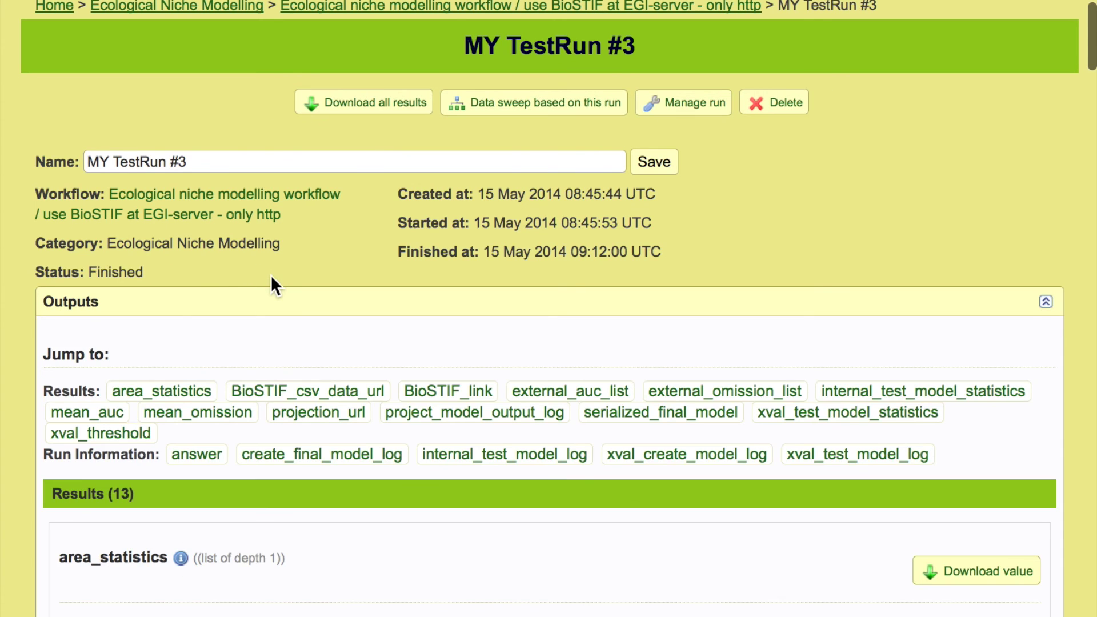
# Step: Inspect the erynnis_tages_2050 overlay on the BioSTIF map
pyautogui.scroll(-5, 304, 430)
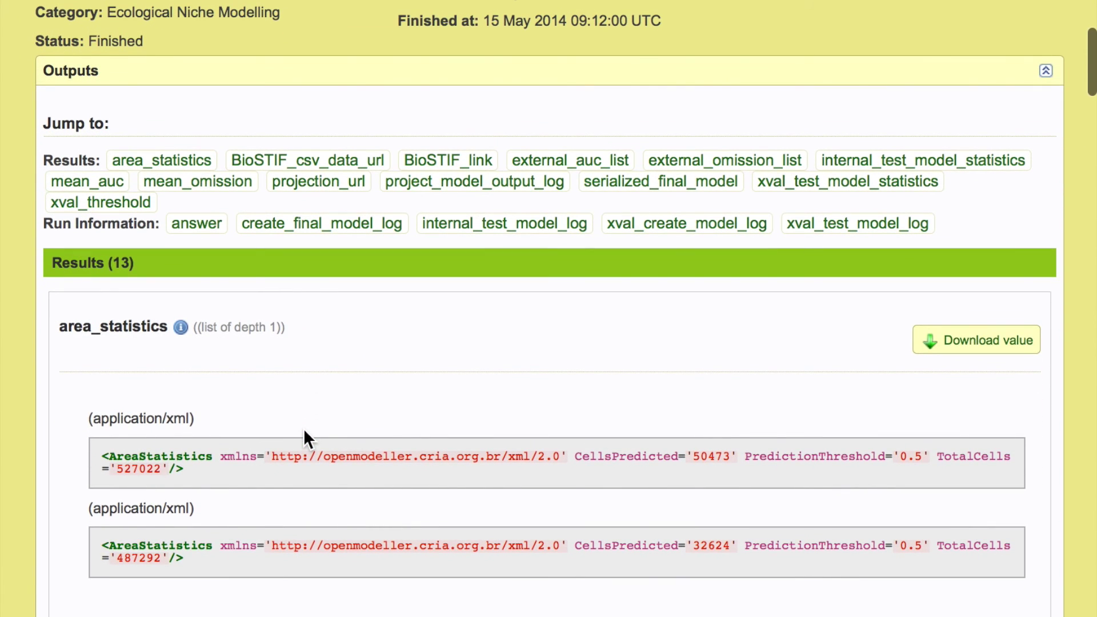
pyautogui.scroll(-6, 74, 403)
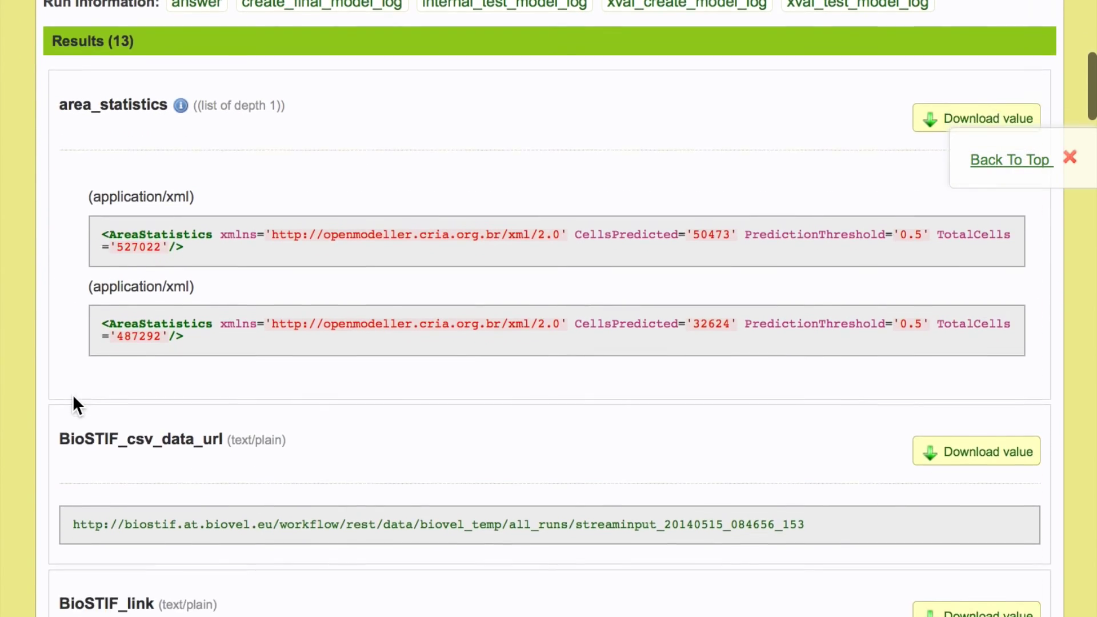
pyautogui.scroll(-2, 74, 395)
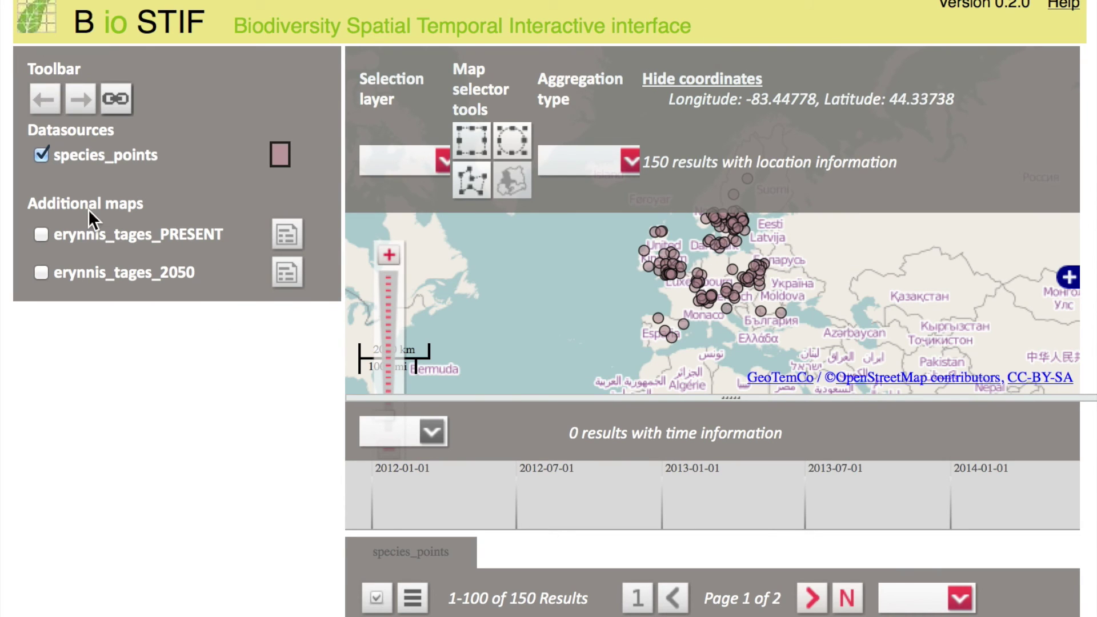
pyautogui.moveTo(526, 276); pyautogui.dragTo(446, 331)
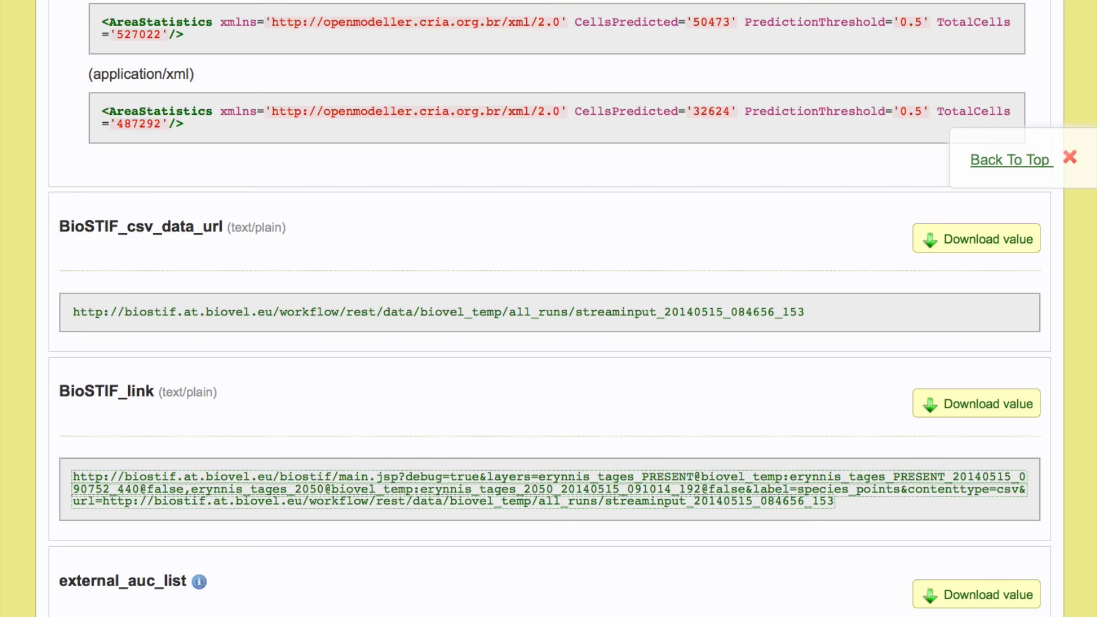
# Step: Review the run results, selecting both projection_url map links, and return to the top
pyautogui.scroll(-10, 444, 240)
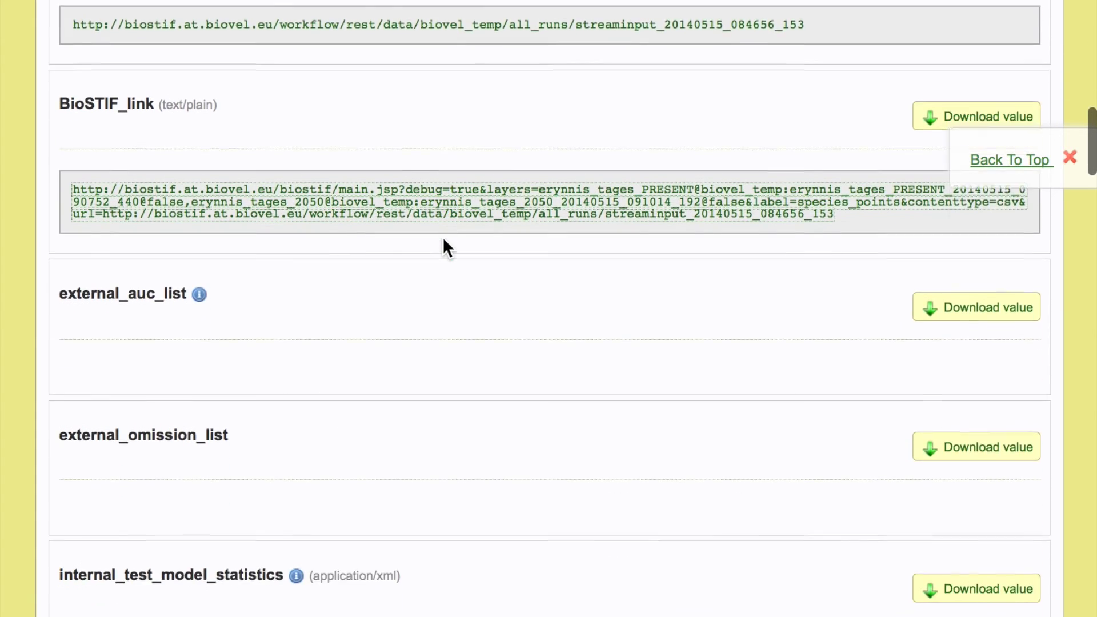
pyautogui.scroll(-20, 442, 237)
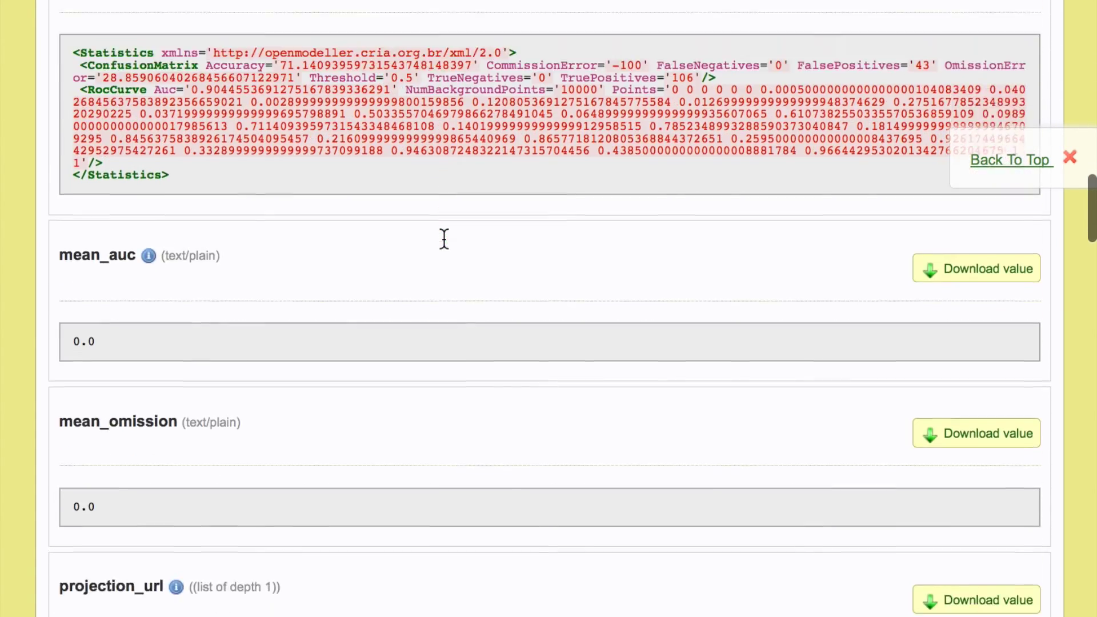
pyautogui.scroll(-3, 444, 238)
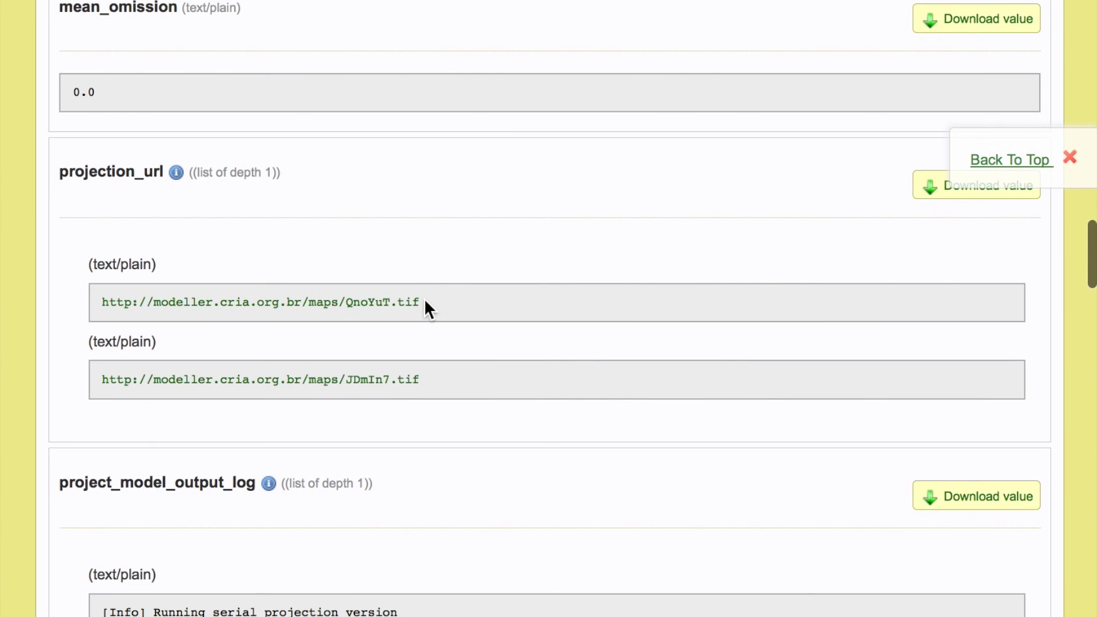
pyautogui.moveTo(425, 300); pyautogui.dragTo(146, 294)
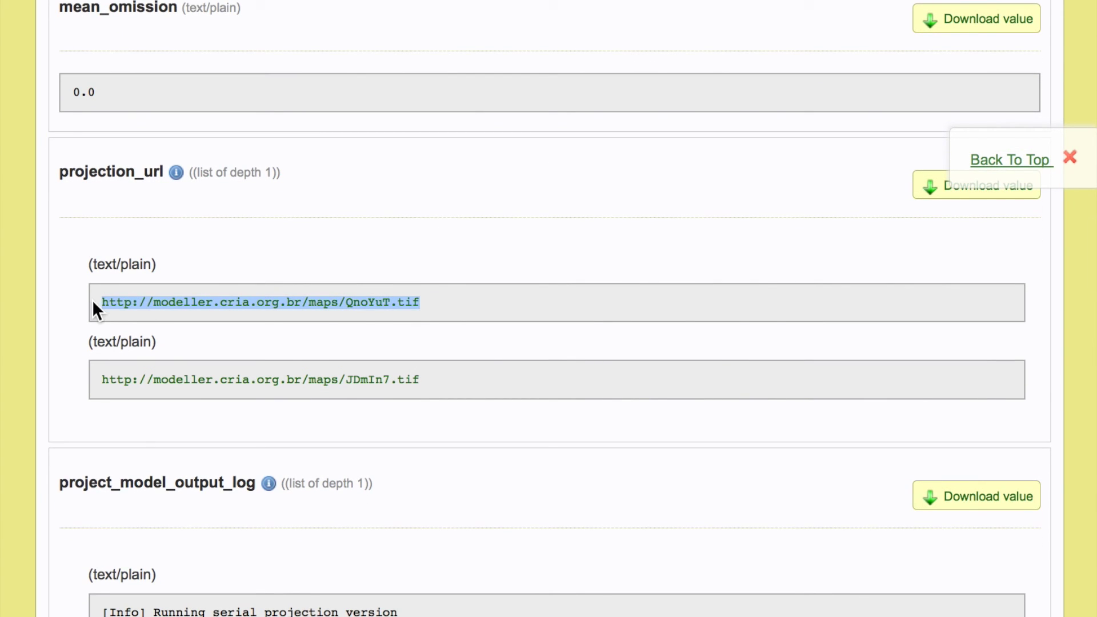
pyautogui.moveTo(433, 377); pyautogui.dragTo(79, 385)
pyautogui.scroll(-15, 78, 385)
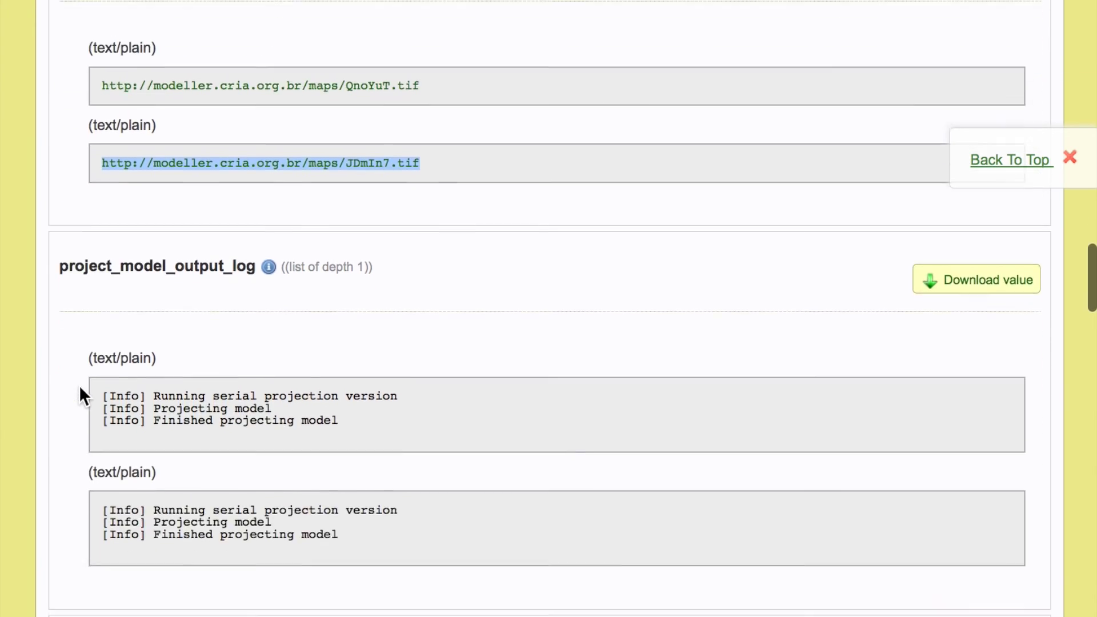
pyautogui.scroll(-18, 79, 385)
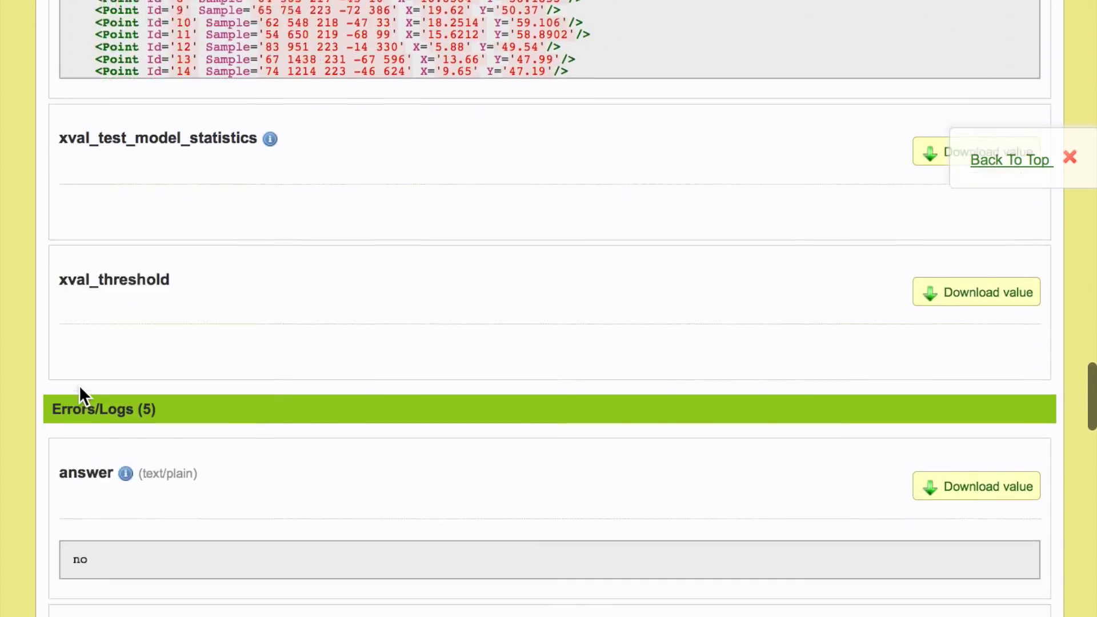
pyautogui.scroll(-10, 79, 385)
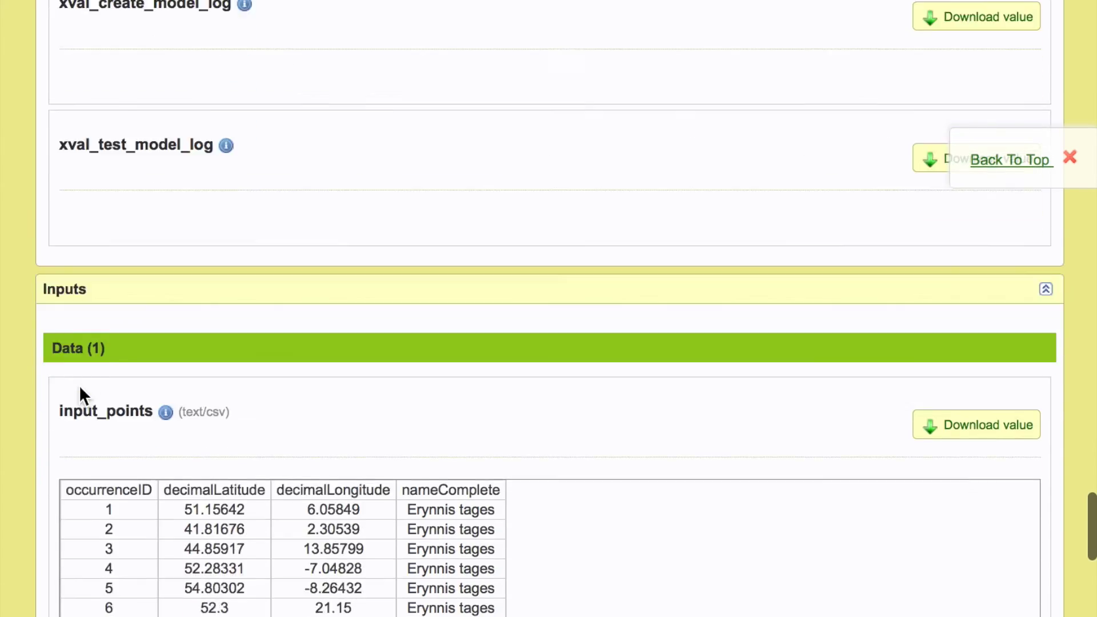
pyautogui.scroll(20, 79, 385)
pyautogui.scroll(20, 79, 385)
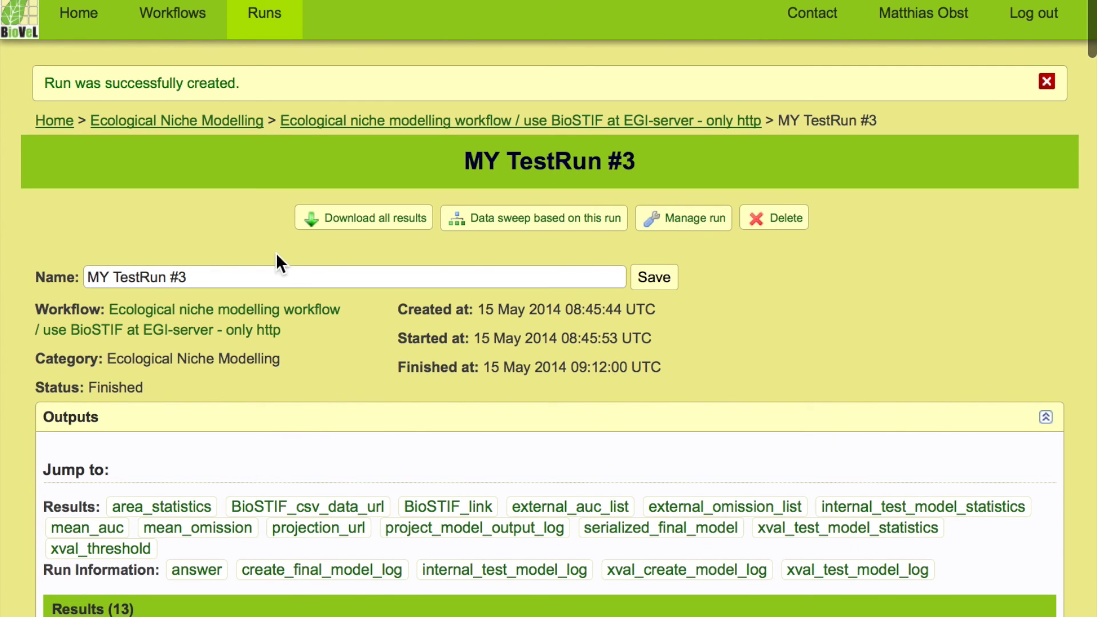
# Step: Rename the run to 'MY TestRun #3 new name' and save it
pyautogui.click(259, 270)
pyautogui.moveTo(259, 270); pyautogui.dragTo(47, 270)
pyautogui.press('Right')
pyautogui.write('new name')
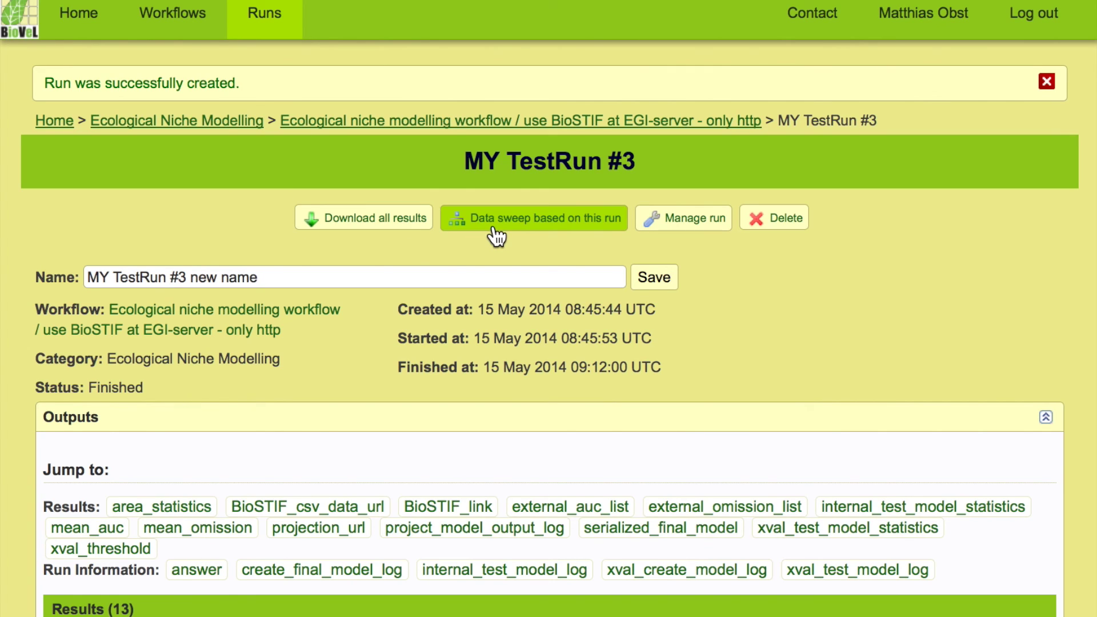
pyautogui.click(647, 285)
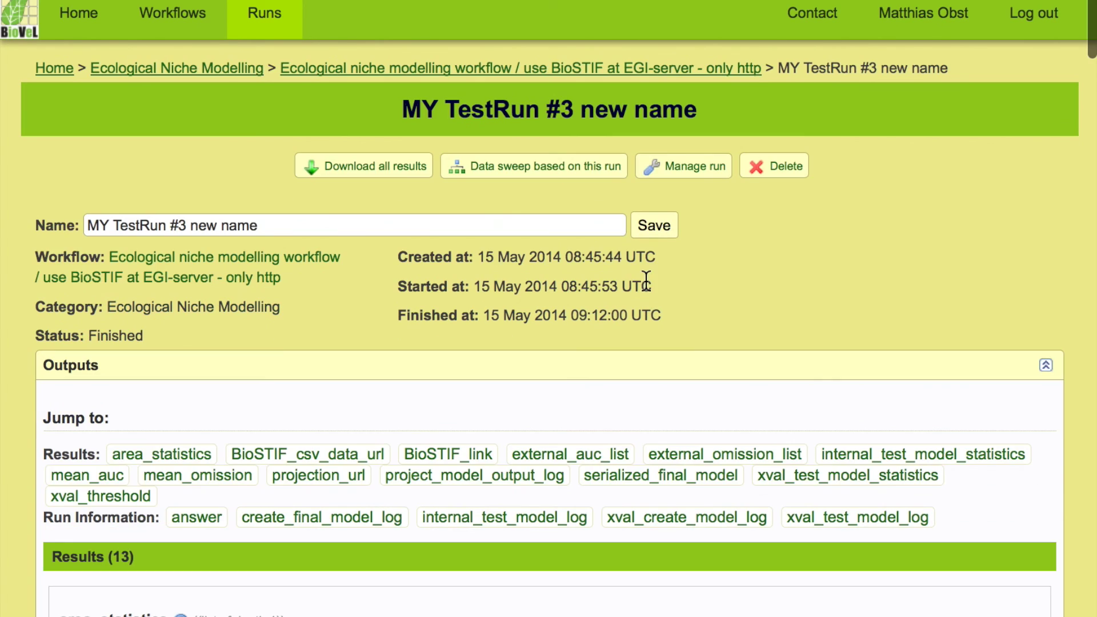
# Step: Share the run with members of associated projects and reveal the advanced permissions
pyautogui.click(689, 178)
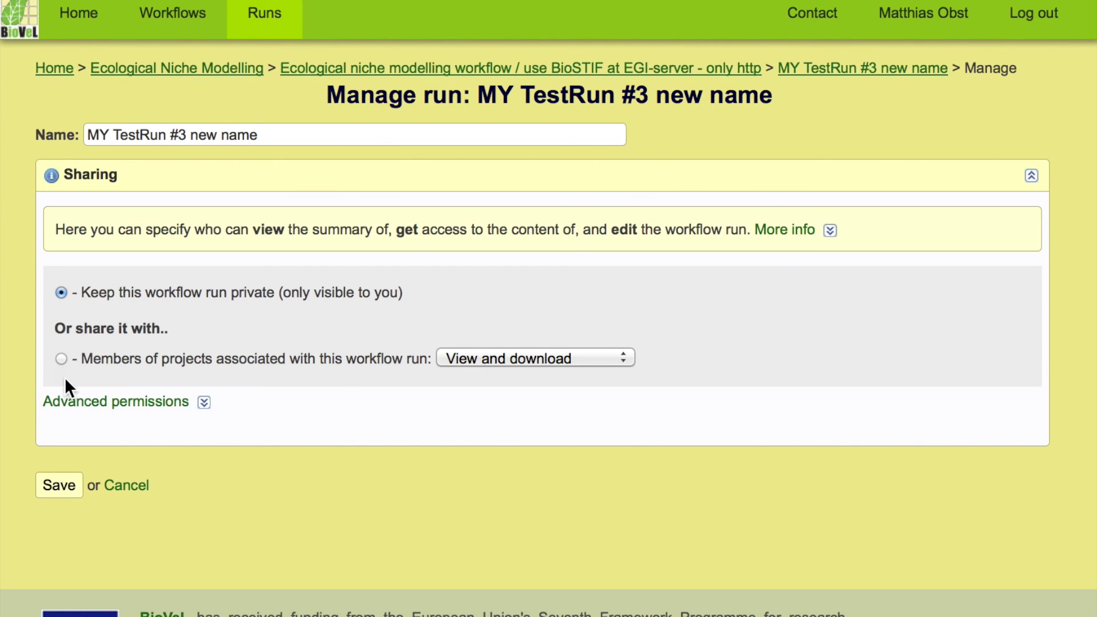
pyautogui.click(60, 359)
pyautogui.click(112, 401)
pyautogui.scroll(-5, 490, 409)
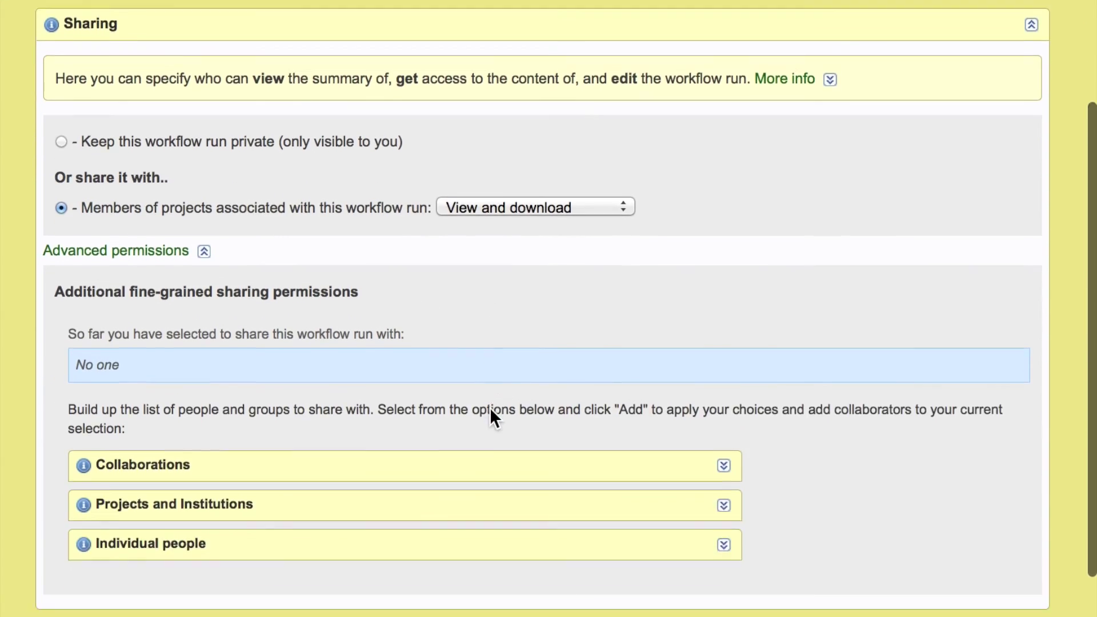
pyautogui.scroll(-3, 489, 407)
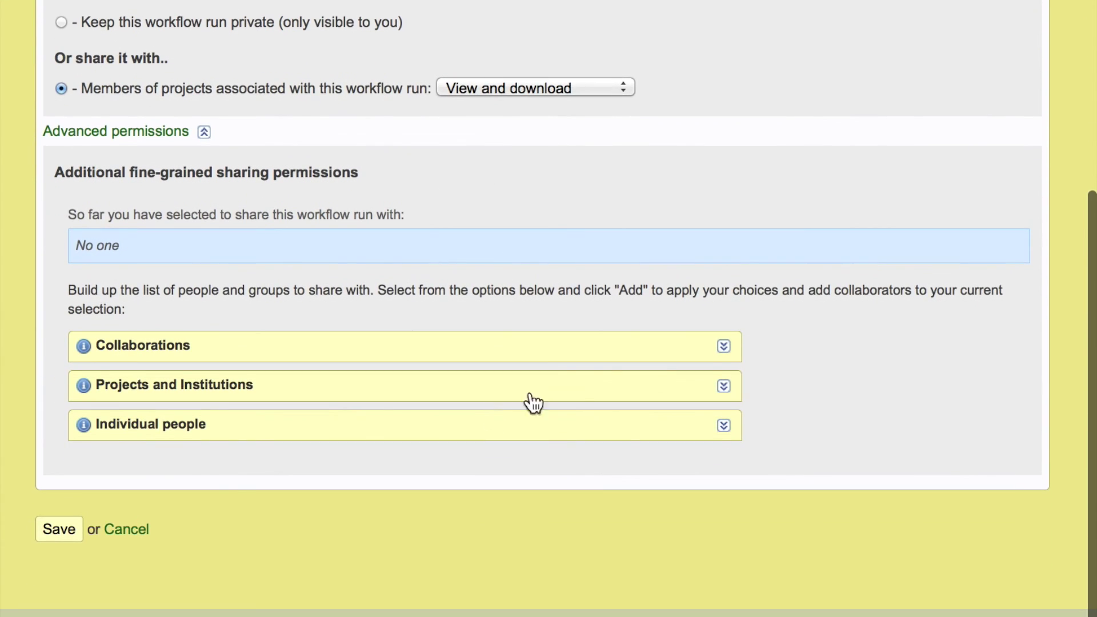
# Step: Add the BioVeL project under Projects and Institutions to the run's share list
pyautogui.click(724, 386)
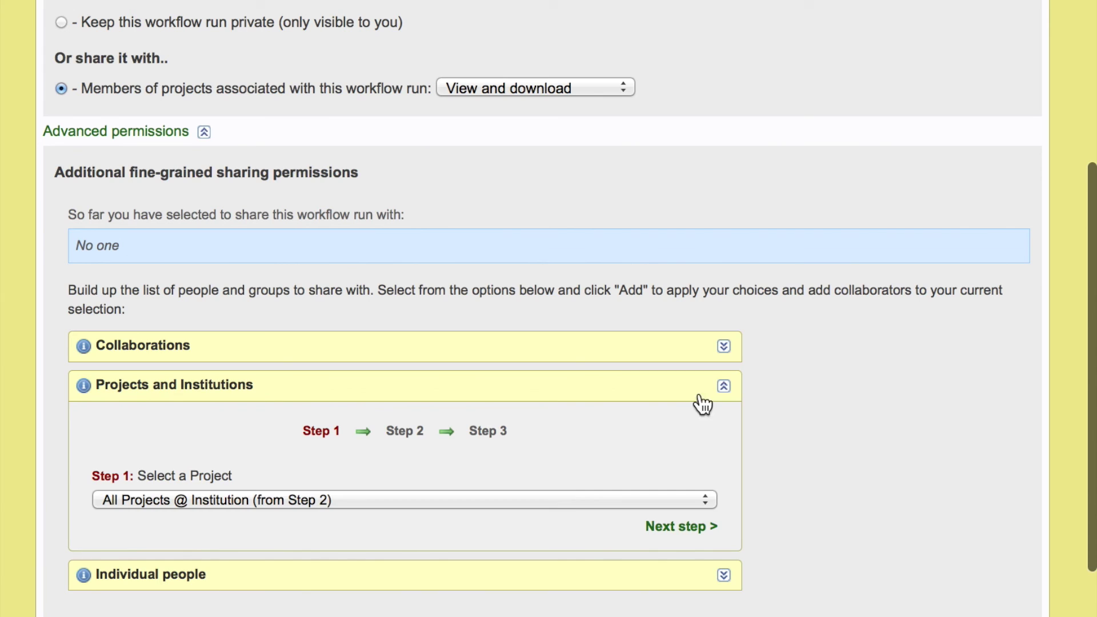
pyautogui.click(656, 502)
pyautogui.click(558, 540)
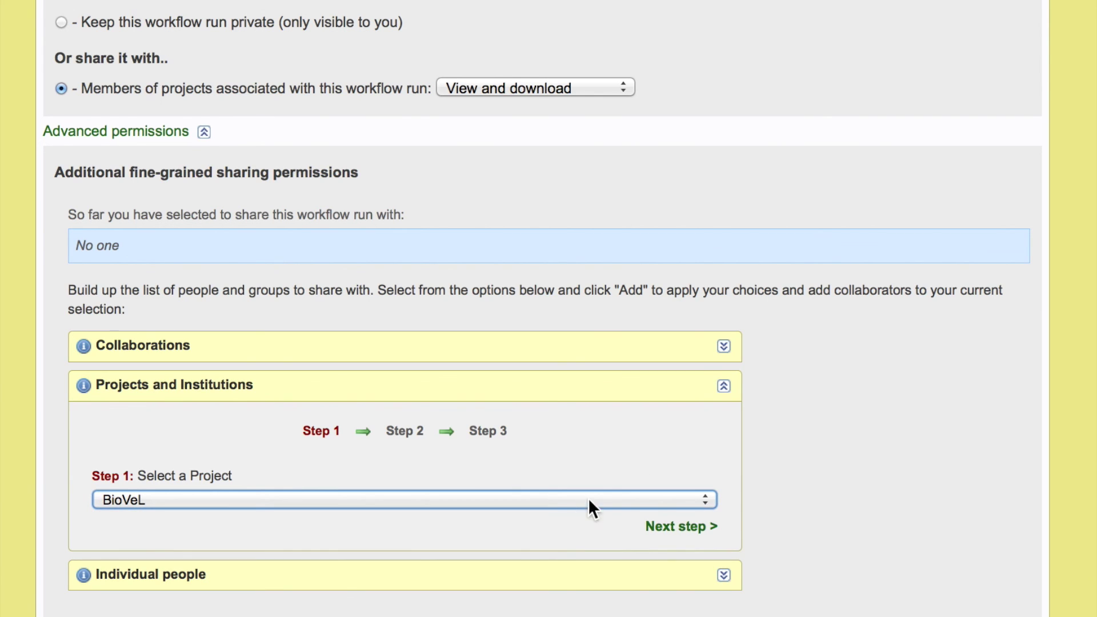
pyautogui.click(671, 535)
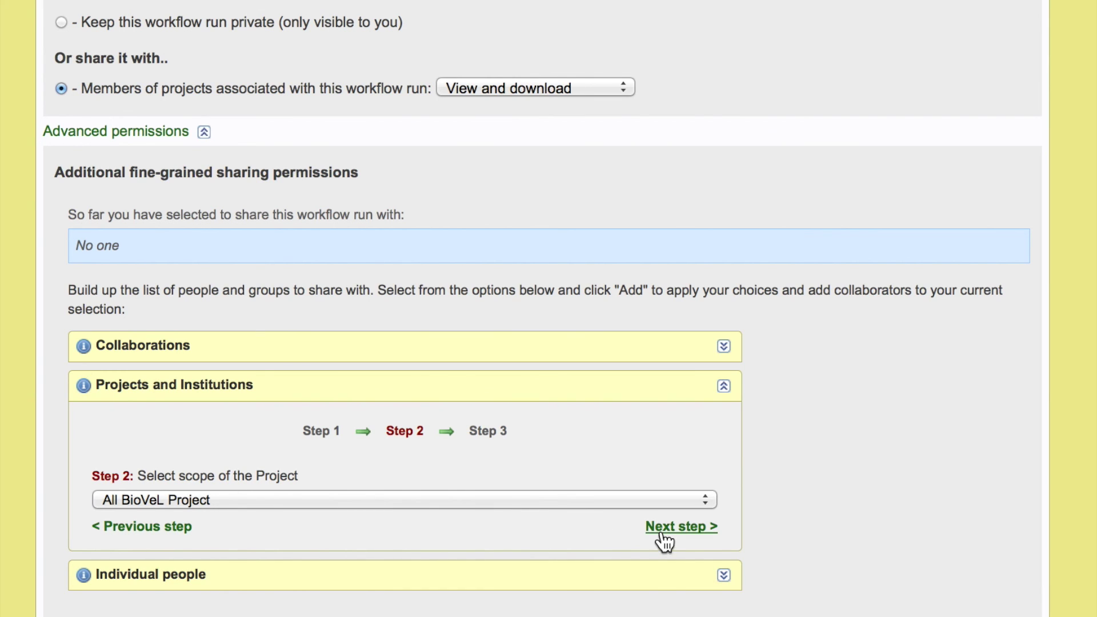
pyautogui.click(663, 534)
pyautogui.click(567, 534)
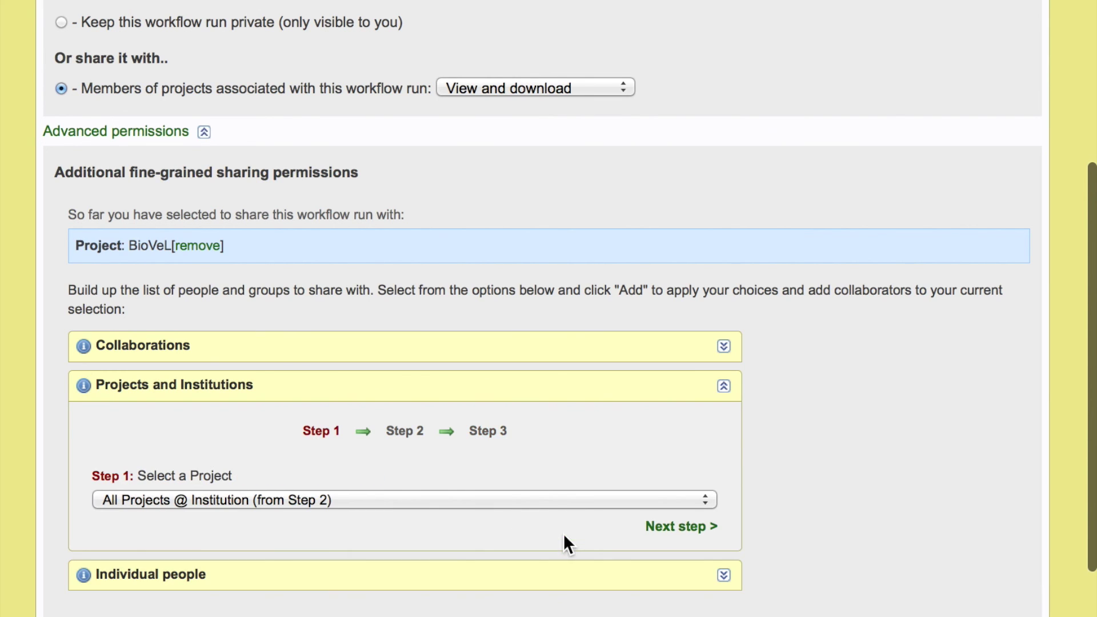
pyautogui.moveTo(75, 245); pyautogui.dragTo(187, 265)
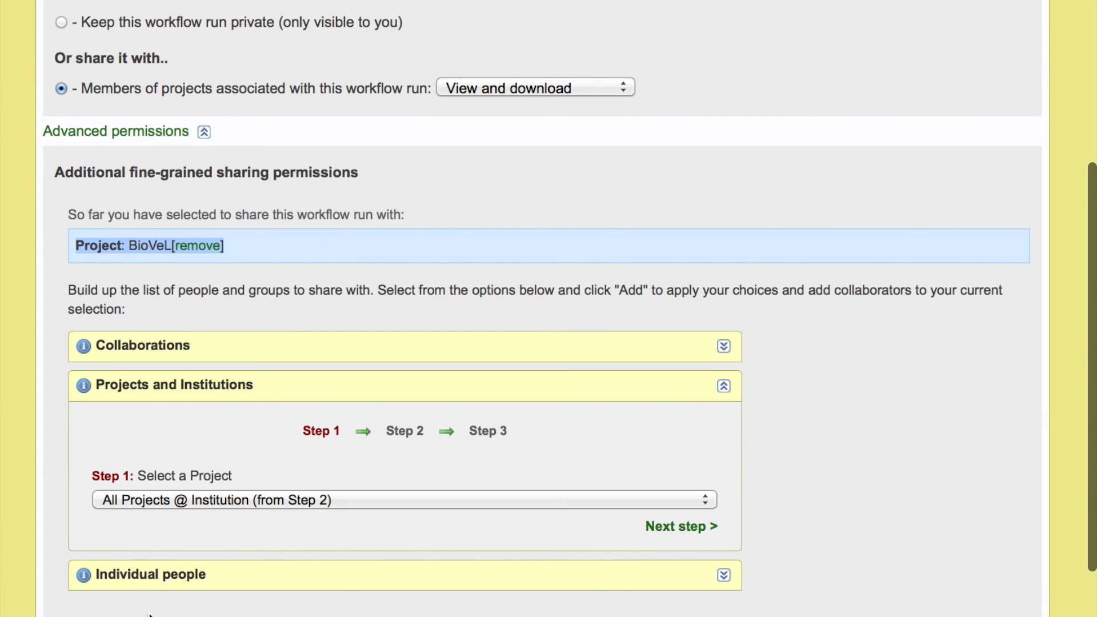
pyautogui.scroll(-3, 42, 586)
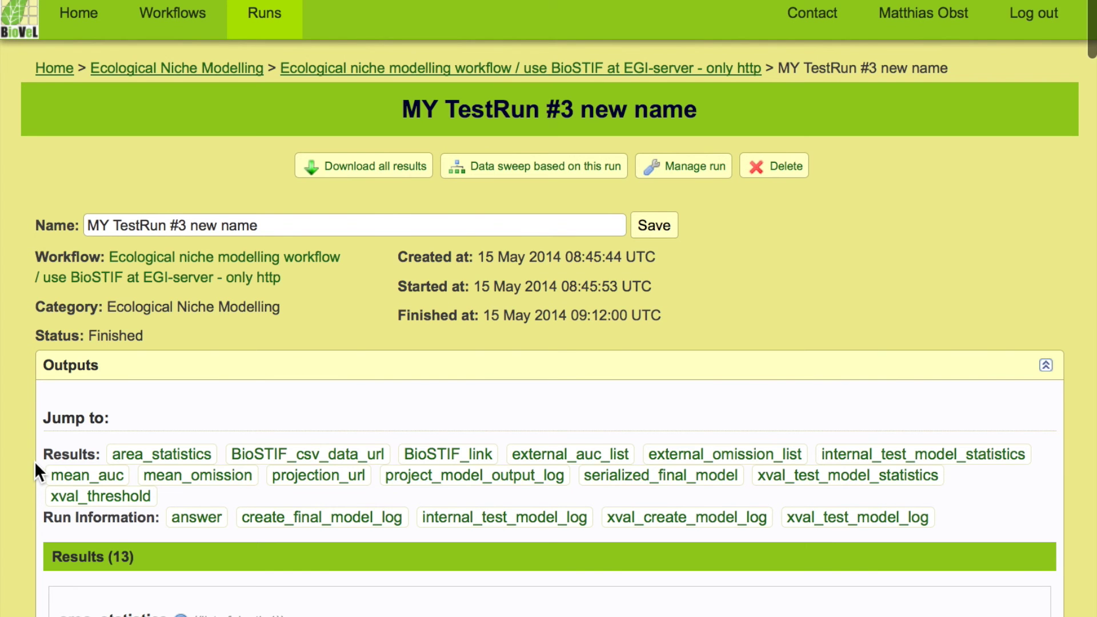
# Step: Start a data sweep based on this run and focus the first input_points entry
pyautogui.click(588, 171)
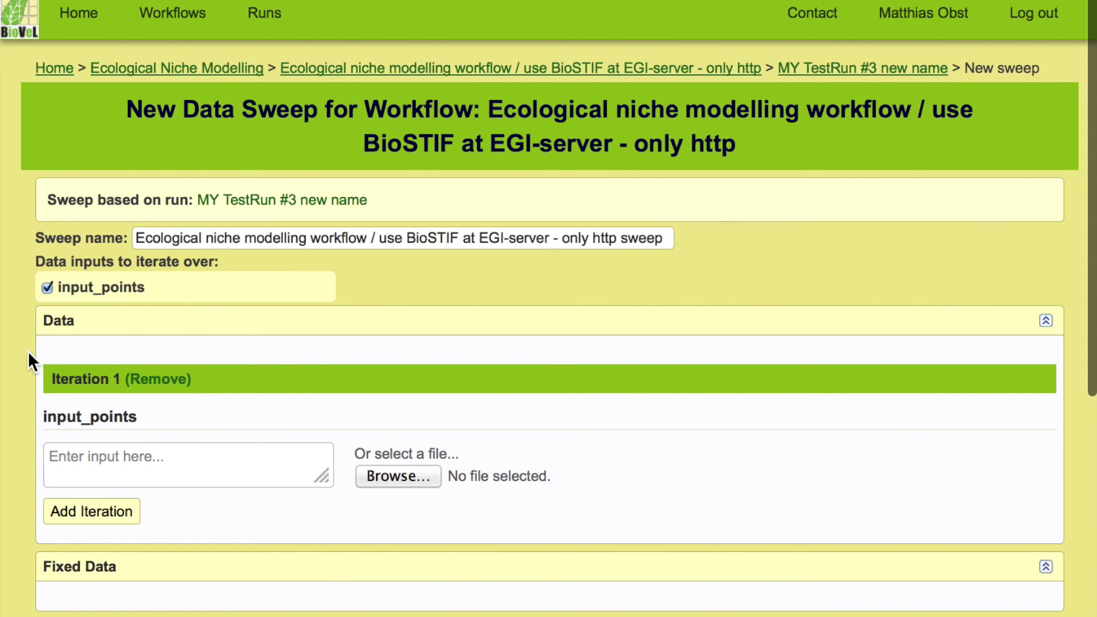
pyautogui.scroll(-3, 26, 350)
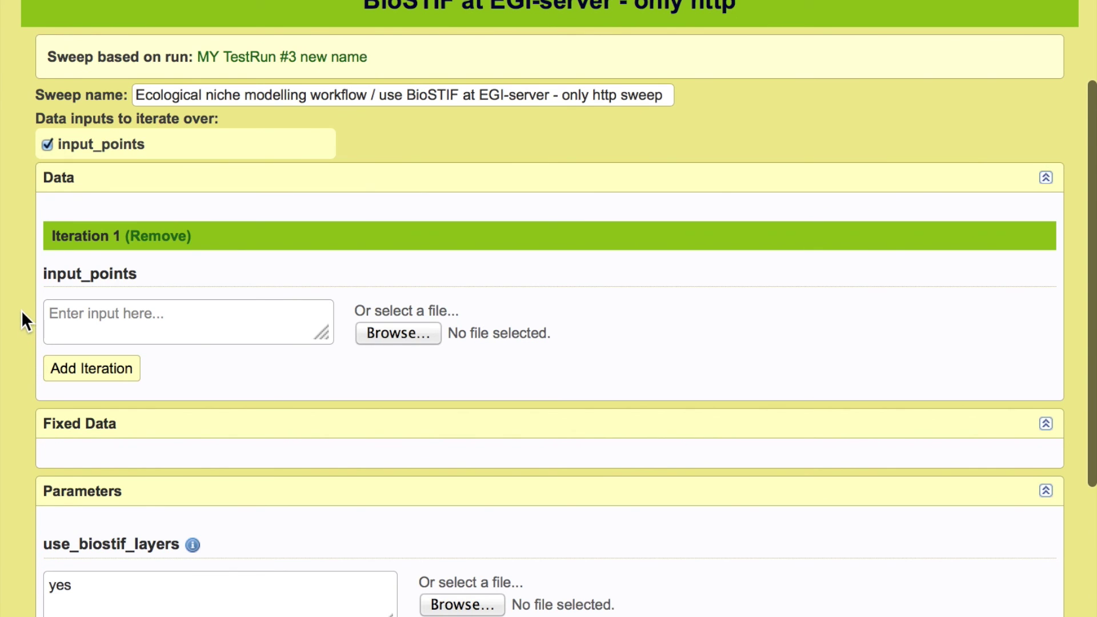
pyautogui.scroll(2, 26, 332)
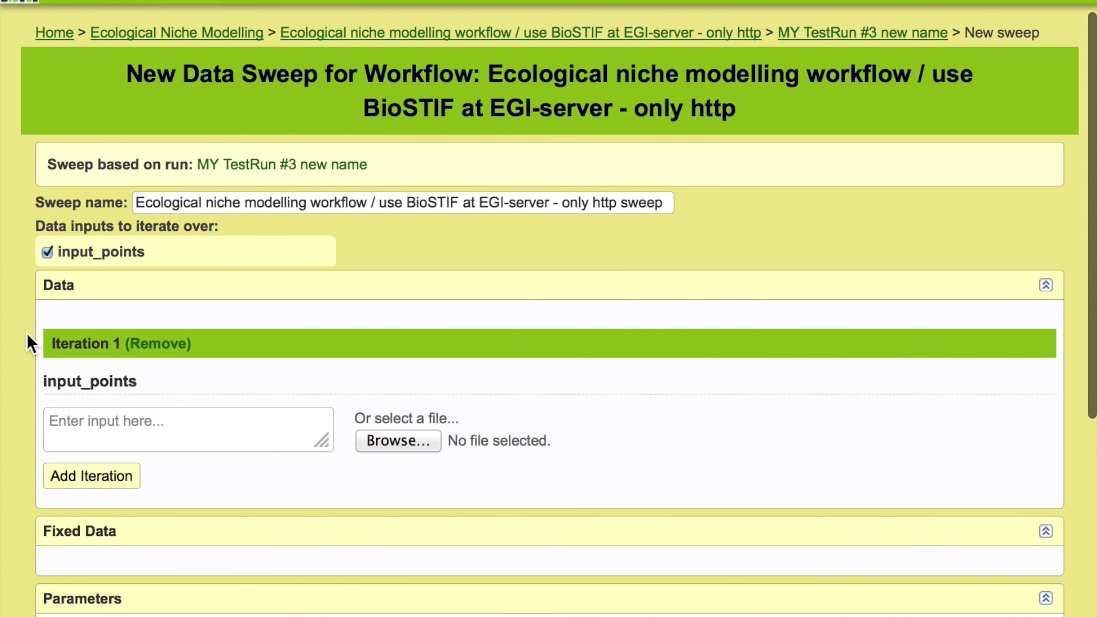
pyautogui.scroll(1, 26, 332)
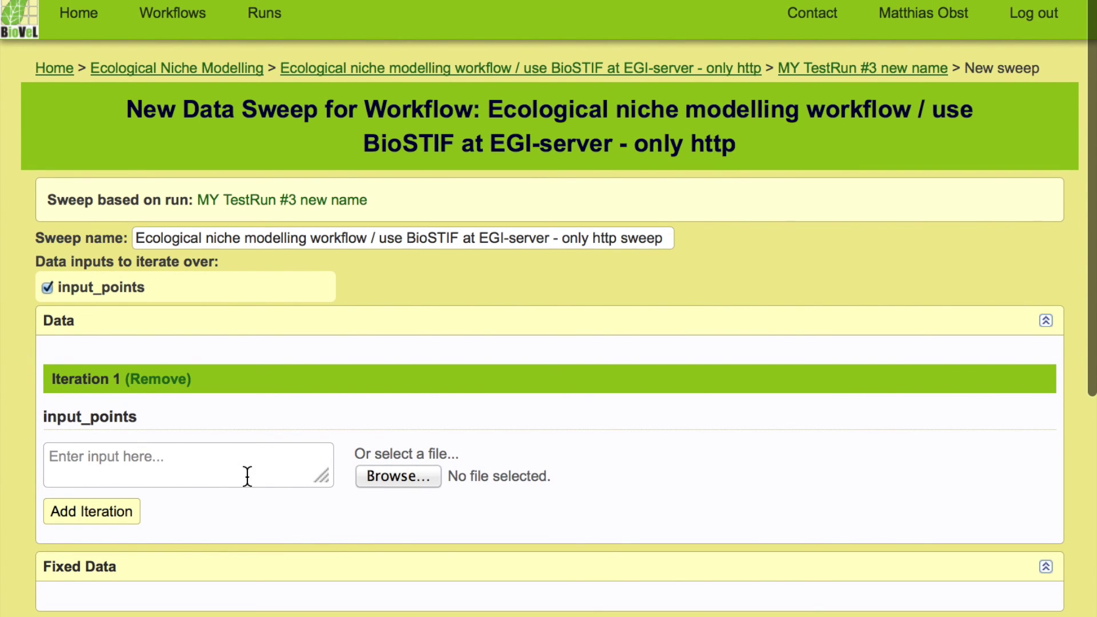
pyautogui.click(171, 467)
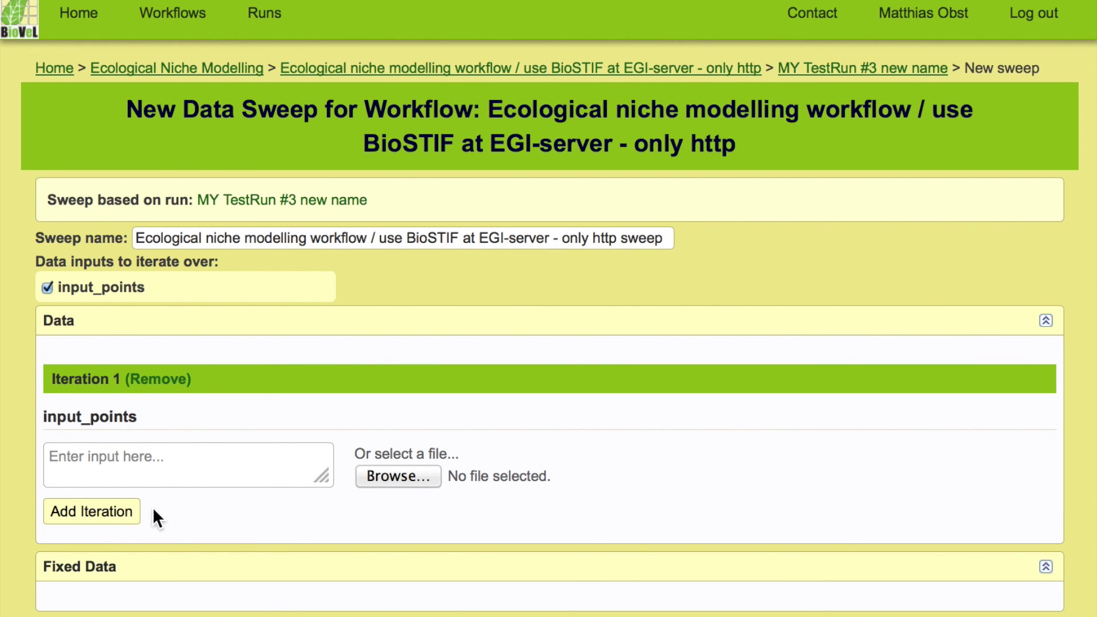
# Step: Add three more input_points iterations, giving four in total
pyautogui.click(98, 521)
pyautogui.scroll(-3, 98, 521)
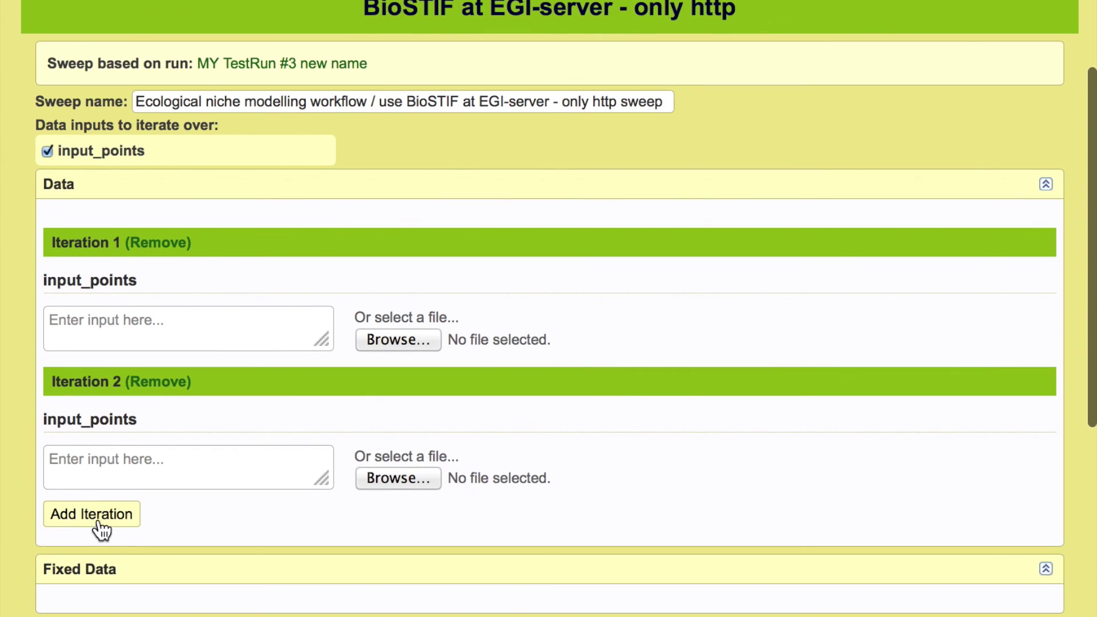
pyautogui.click(95, 519)
pyautogui.scroll(-4, 183, 488)
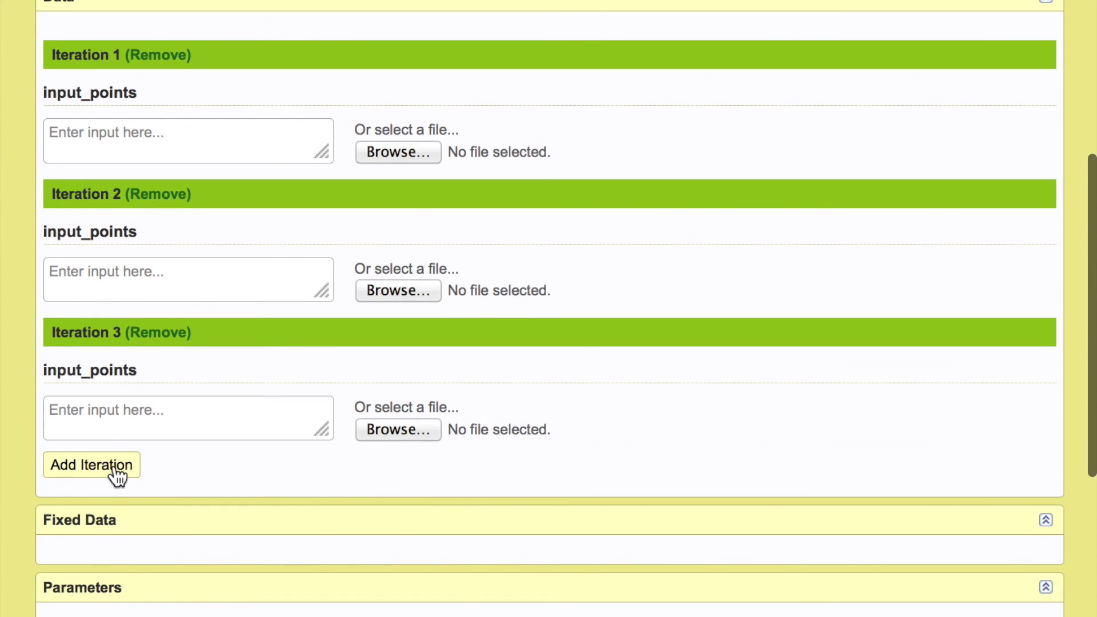
pyautogui.click(113, 473)
pyautogui.scroll(6, 247, 502)
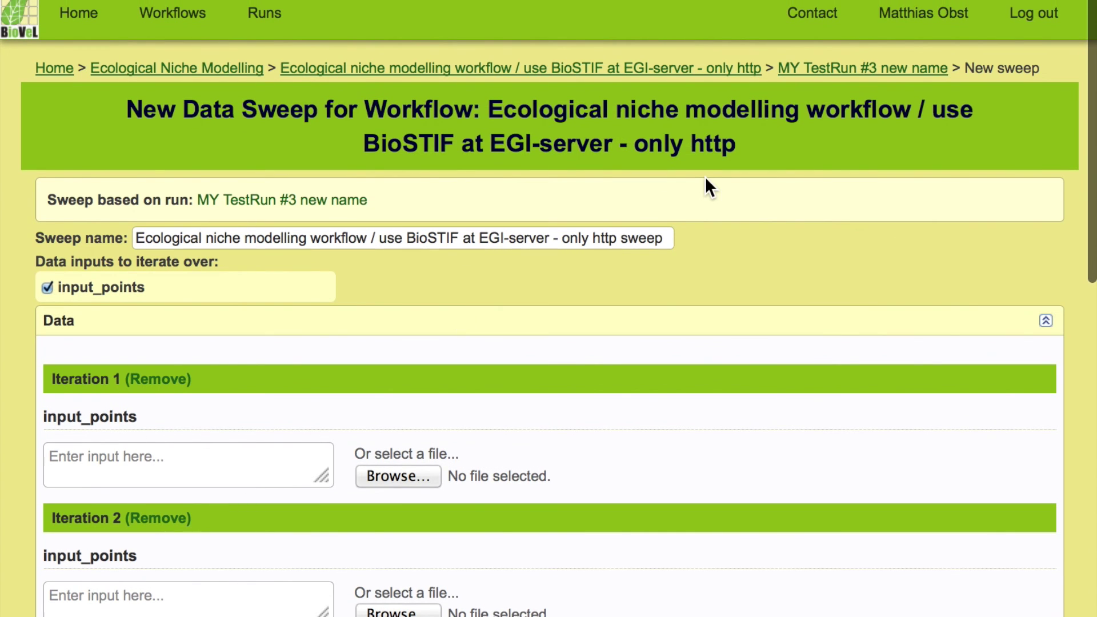